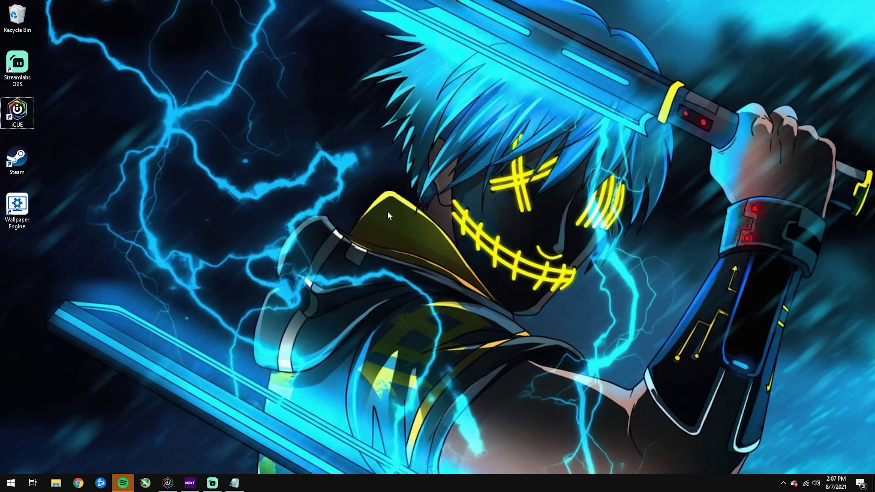
Open the Windows display settings and set Multiple displays to "Extend these displays".
right_click(406, 206)
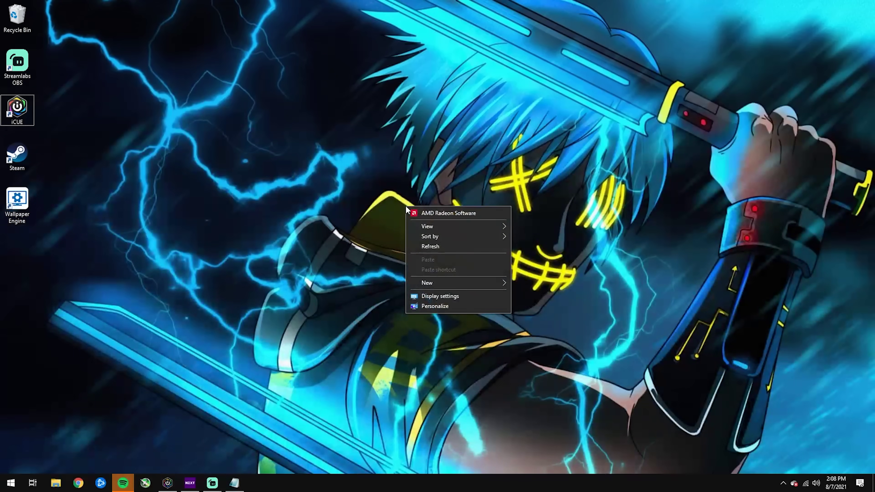
click(433, 297)
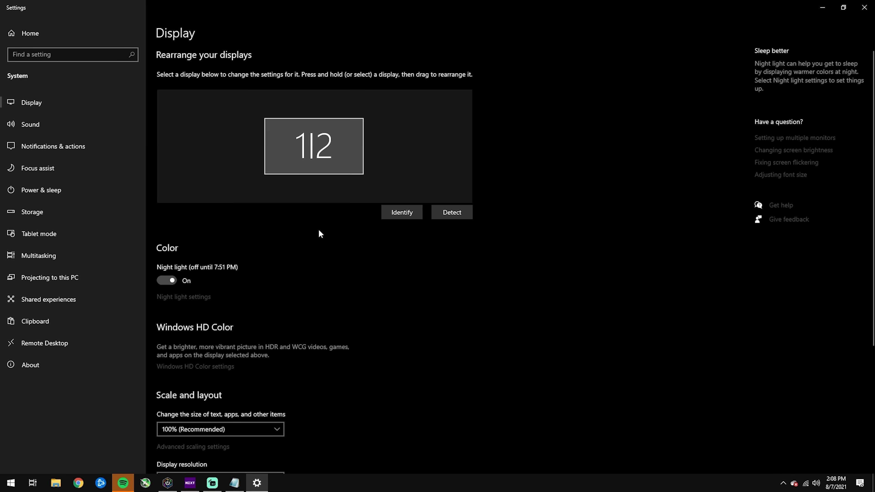
scroll(319, 229, down, 5)
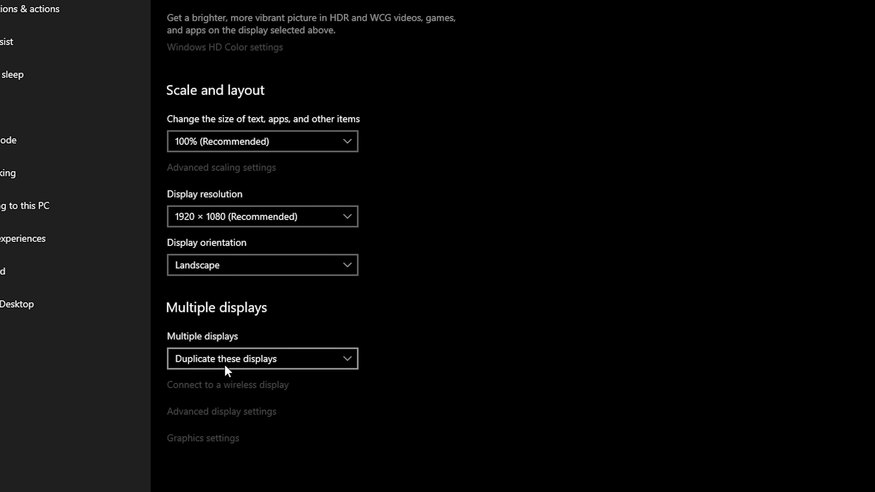
click(233, 360)
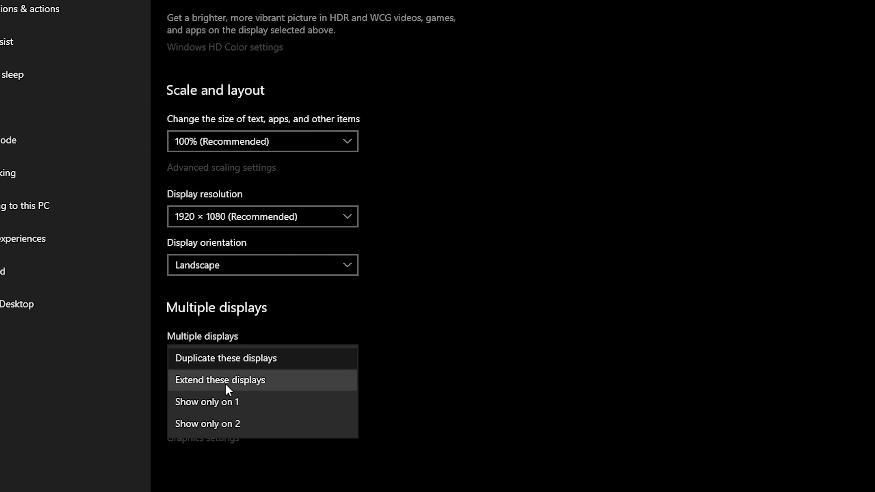
click(299, 381)
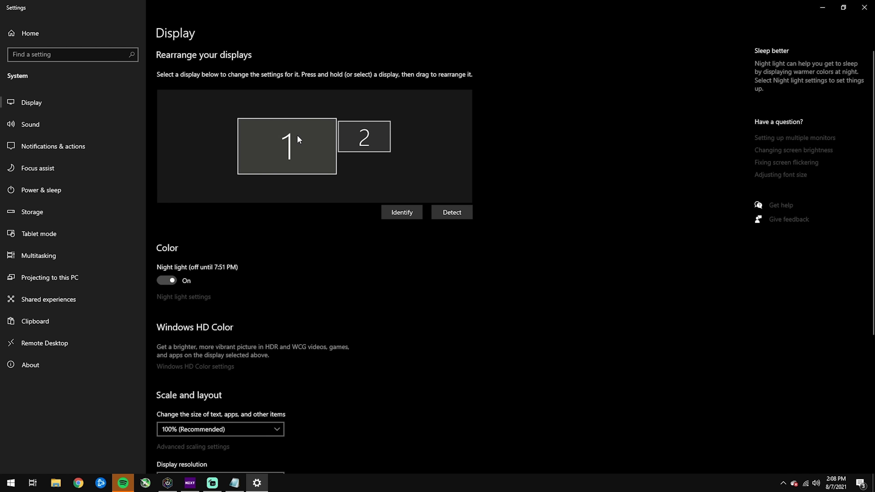
Set the orientation of display 2 to Portrait (flipped) and keep the display changes.
click(379, 138)
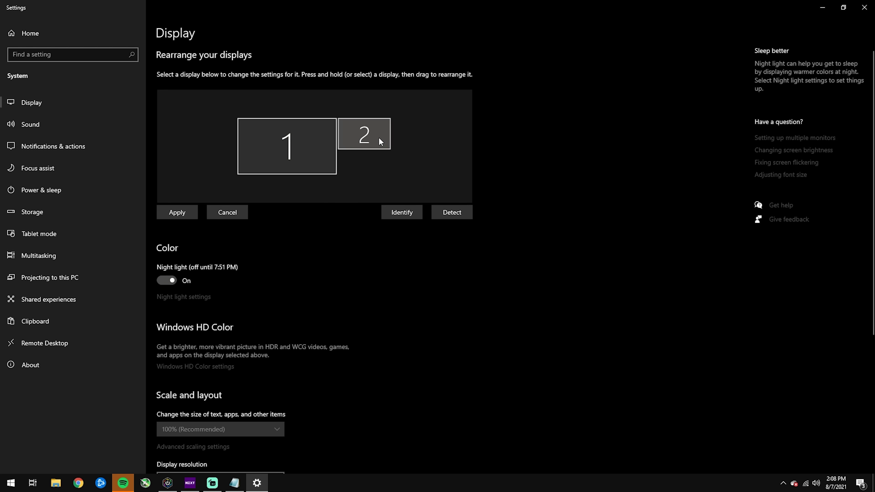
scroll(388, 285, down, 5)
click(271, 291)
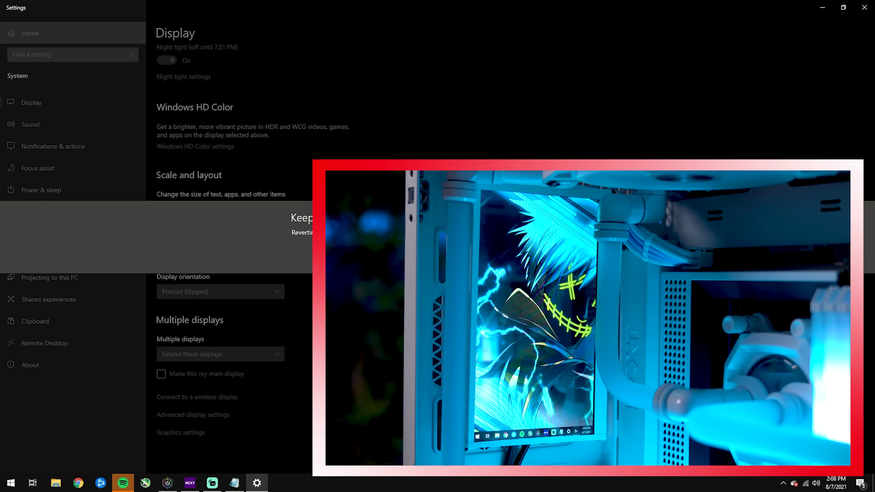
key(Return)
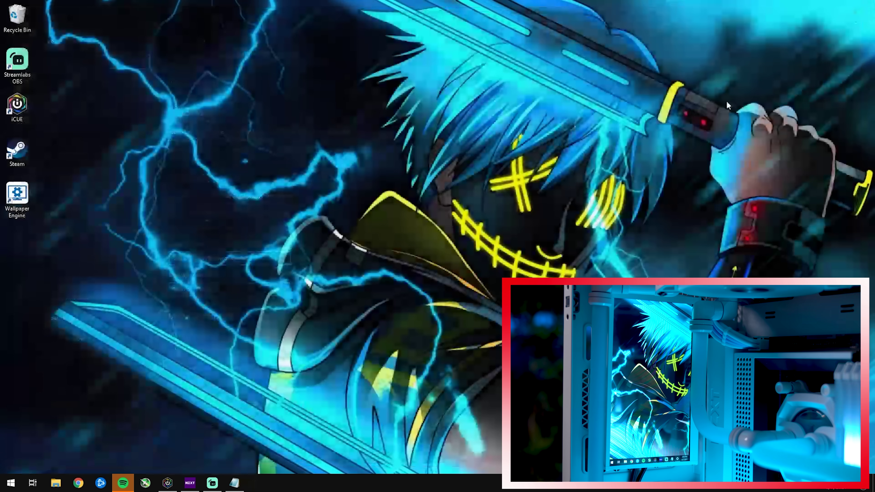
Turn on automatic hiding of the taskbar in desktop mode in the taskbar settings.
right_click(369, 484)
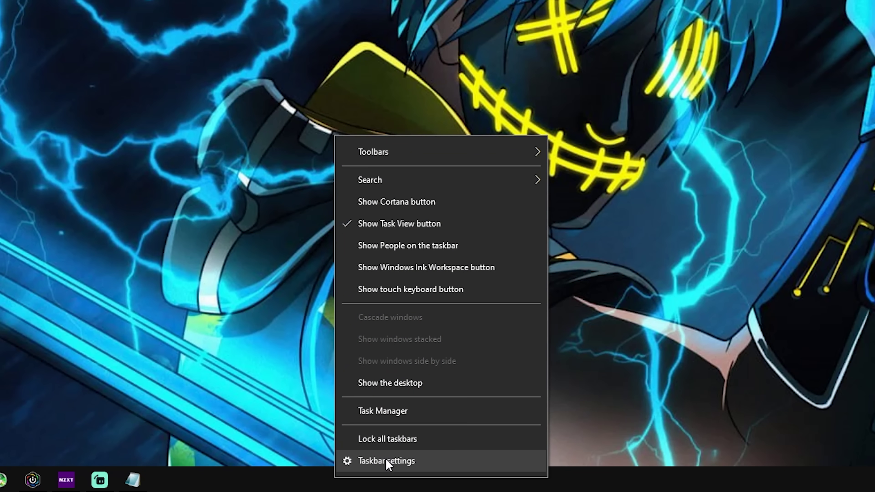
click(387, 461)
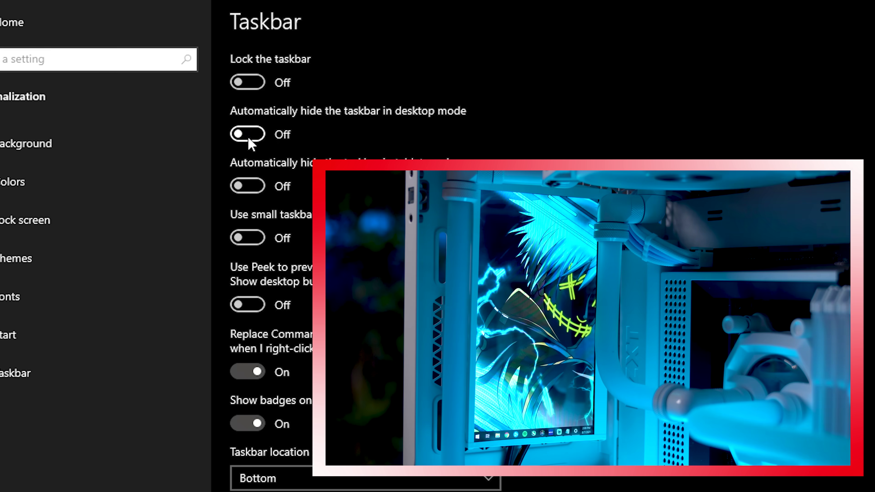
click(248, 136)
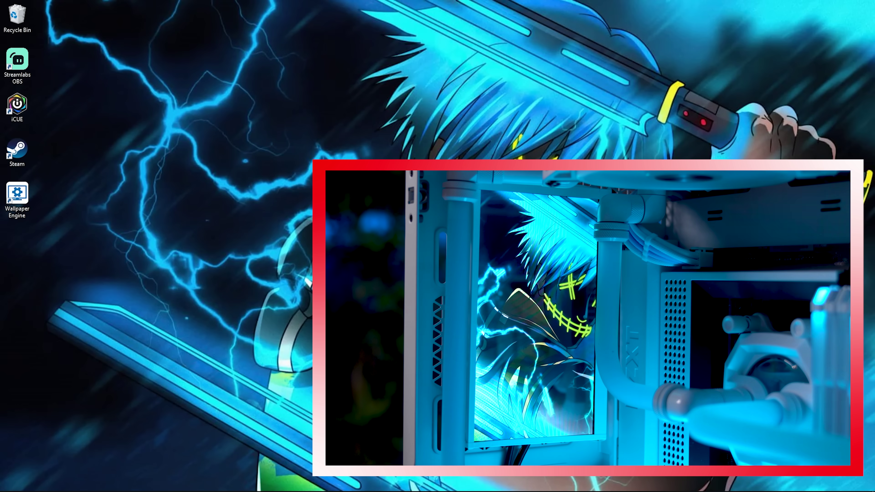
In Wallpaper Engine, choose display 2 for a wallpaper change and apply the Goku Black wallpaper to it.
double_click(16, 197)
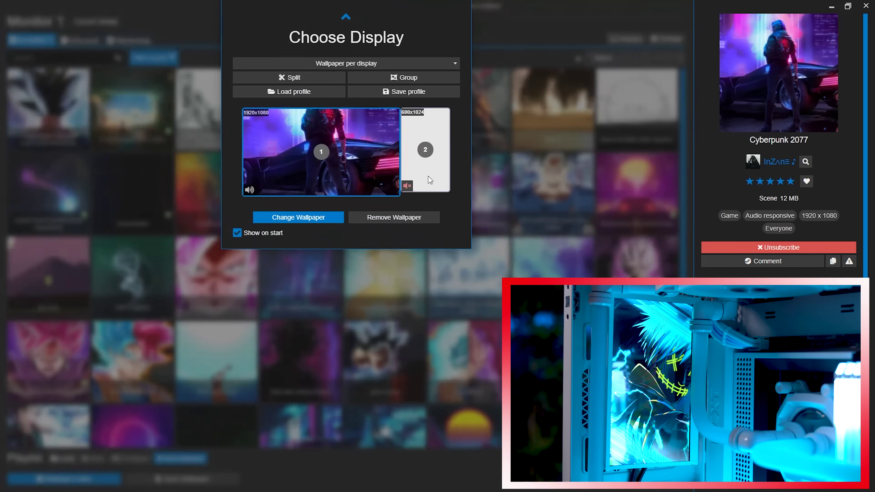
click(430, 180)
click(262, 218)
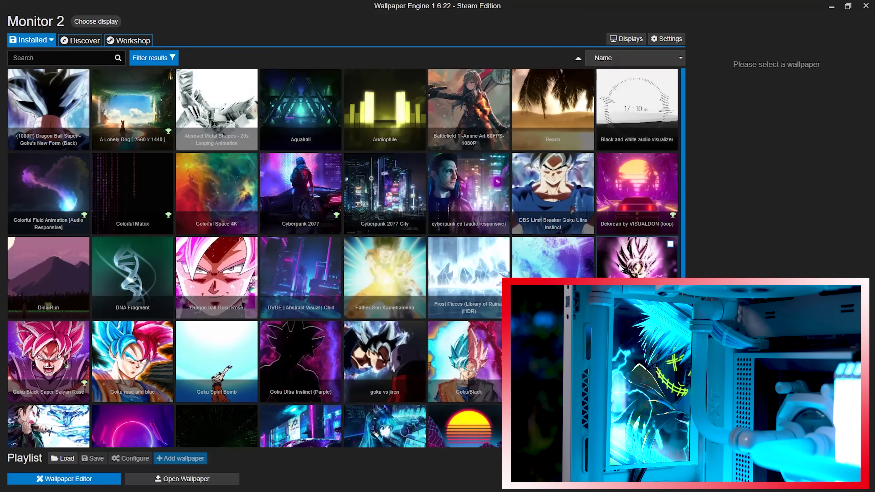
click(619, 268)
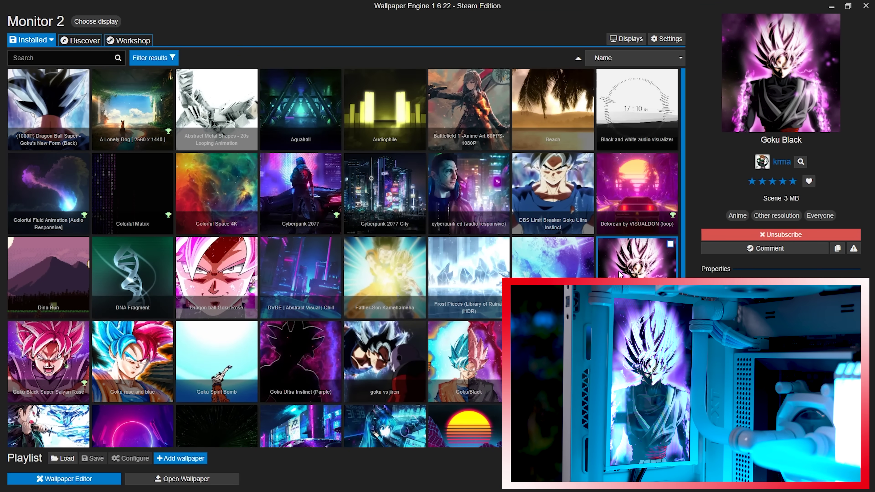
Switch display 2's wallpaper to Goku Black Super Saiyan Rose.
scroll(264, 285, down, 1)
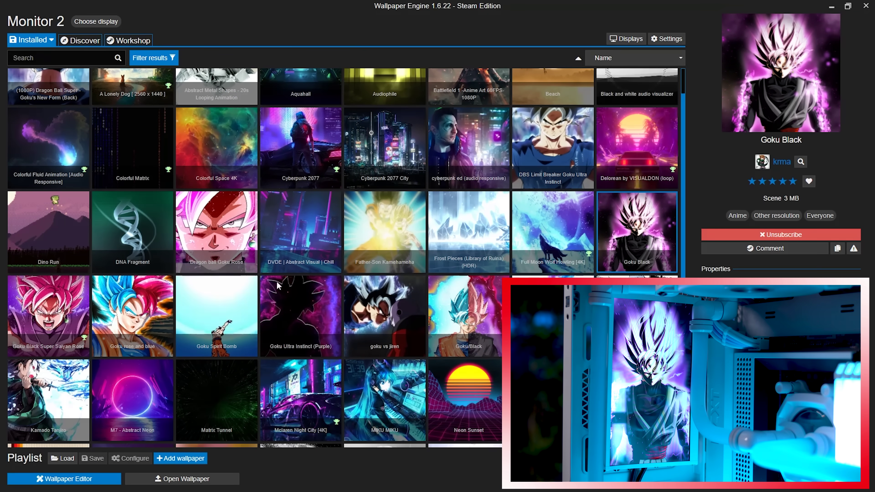
click(52, 317)
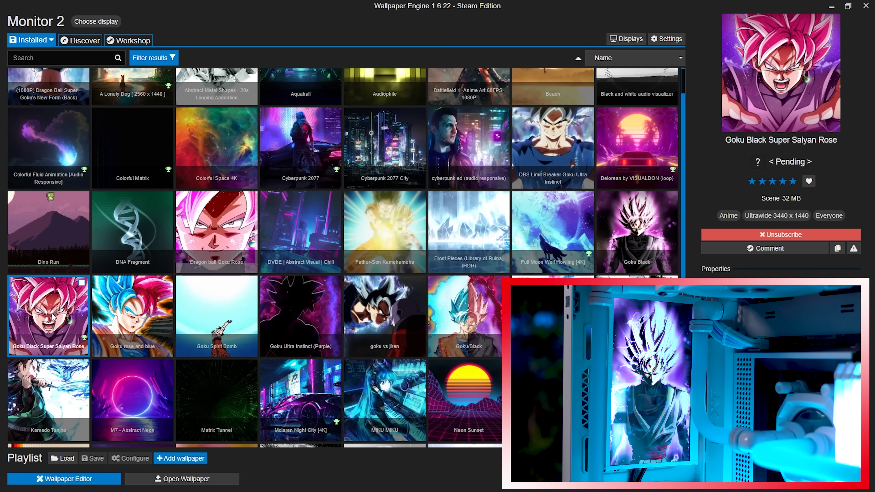
scroll(463, 291, down, 1)
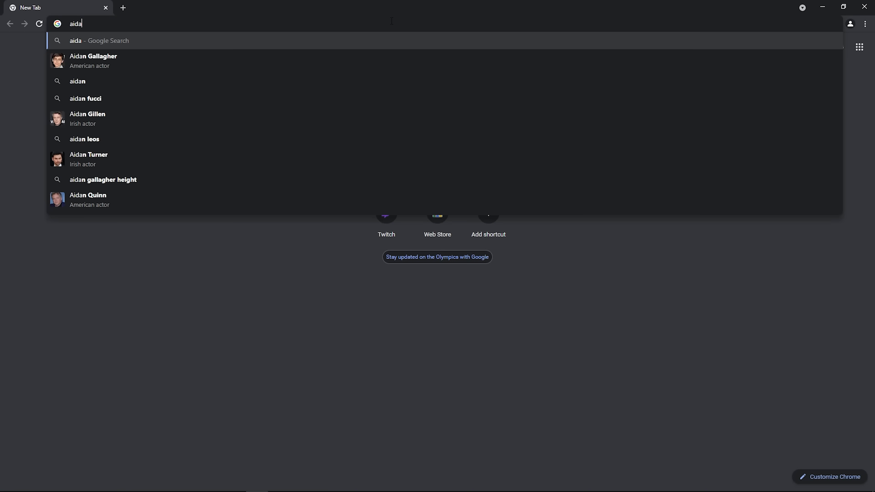
In Chrome, search Google for aida64 and open the official AIDA64 website from the results.
text(64)
key(Return)
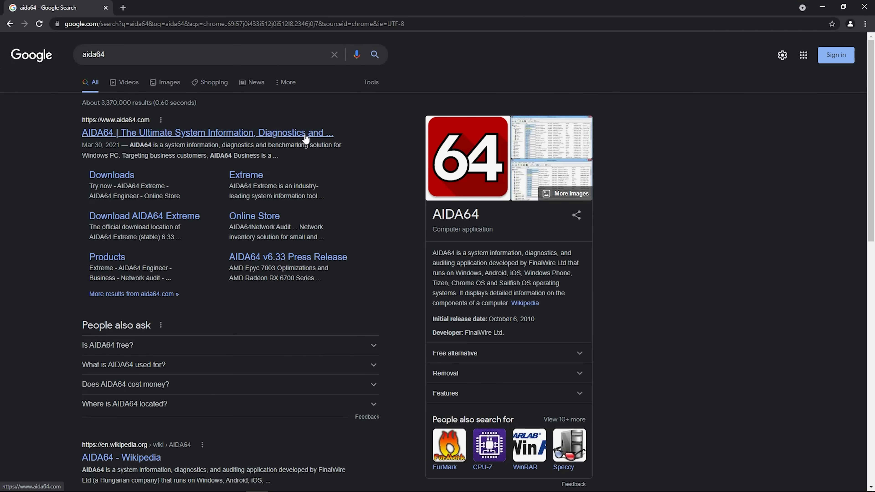
click(305, 138)
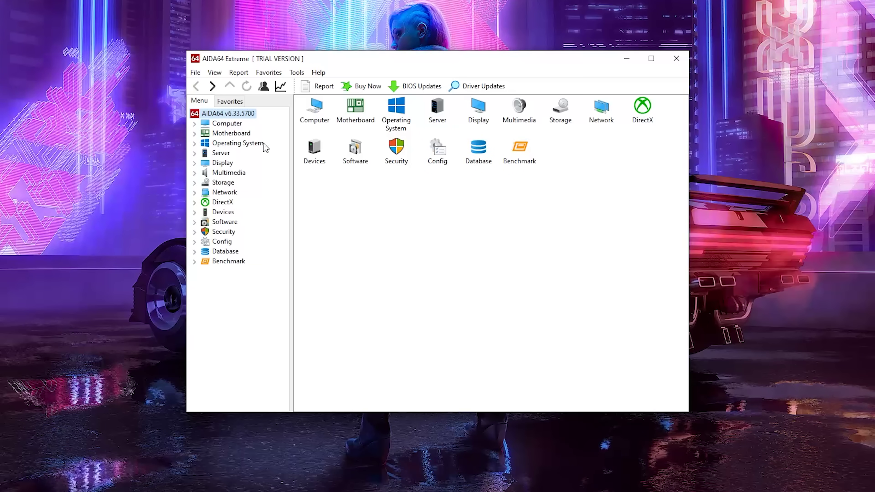
In AIDA64 Extreme, enable Show SensorPanel in the preferences and move the sensor panel onto the second display.
click(195, 73)
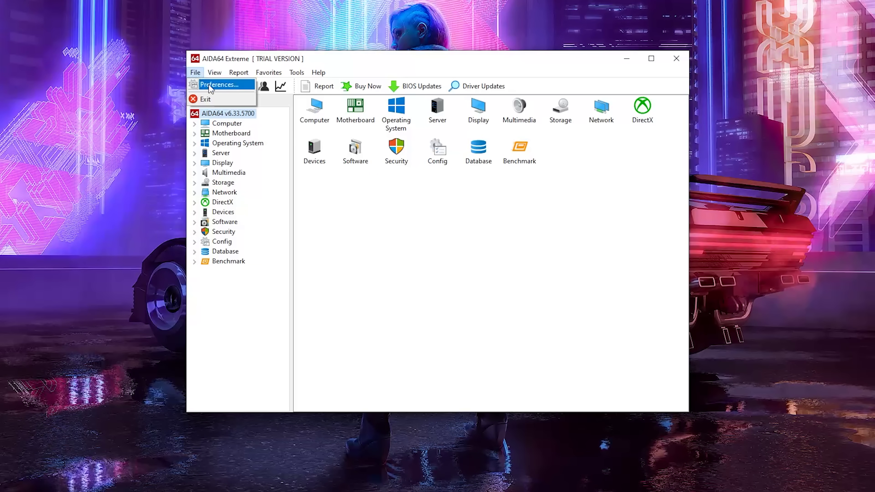
click(246, 85)
click(267, 319)
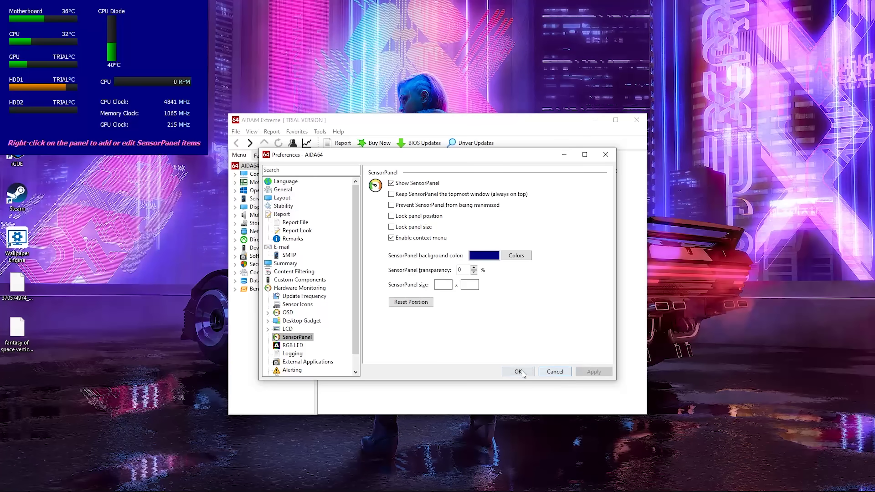
click(534, 360)
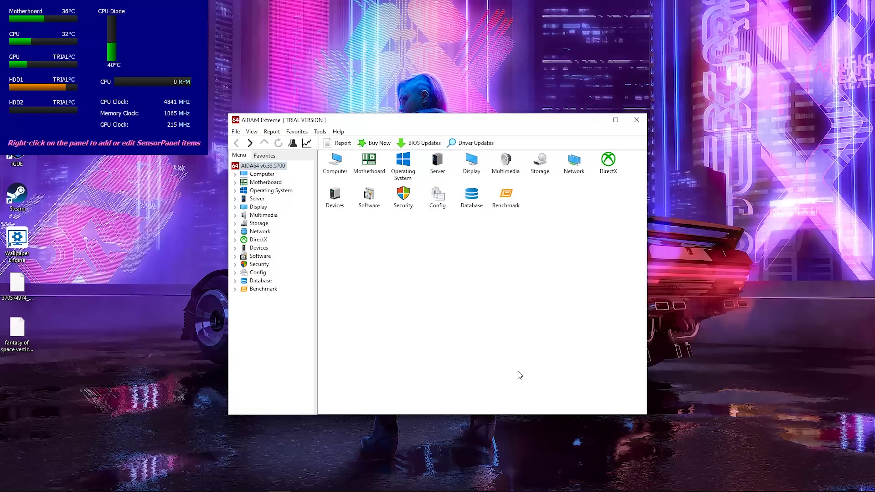
drag(156, 84, 509, 286)
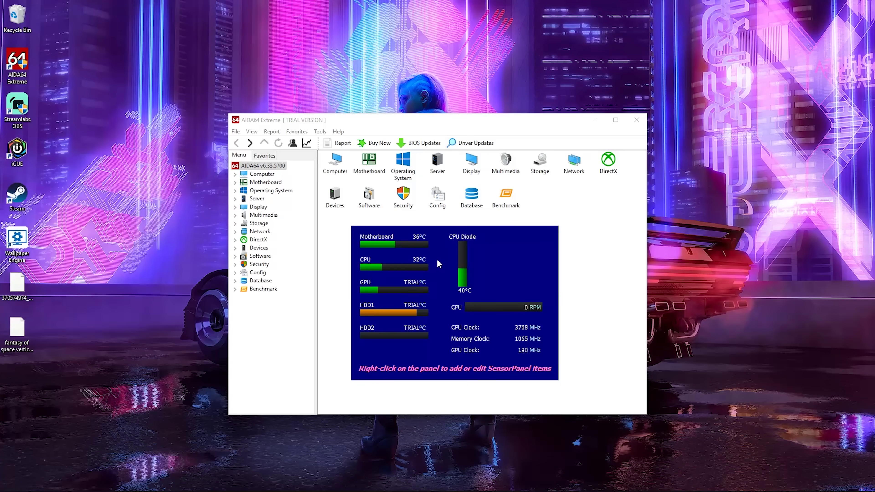
drag(439, 263, 871, 156)
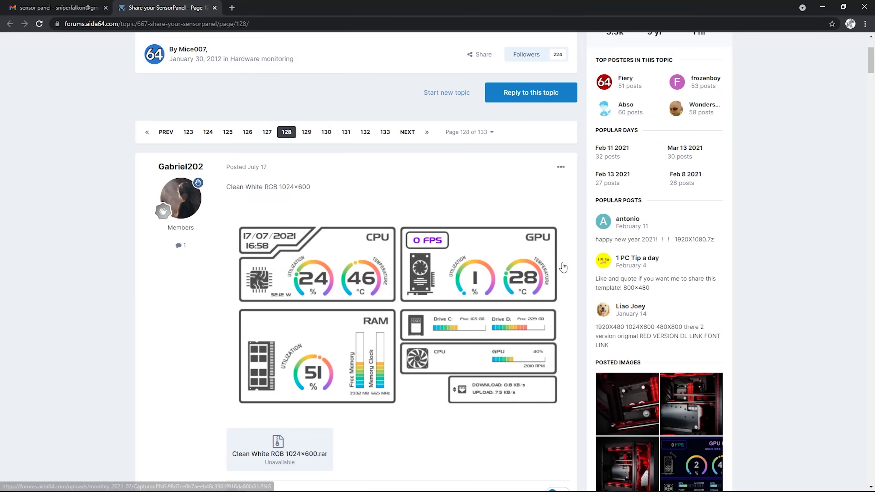
In Chrome, browse page 128 of the AIDA64 forum topic "Share your SensorPanel" and examine the shared panel designs and their resolutions.
scroll(536, 291, down, 10)
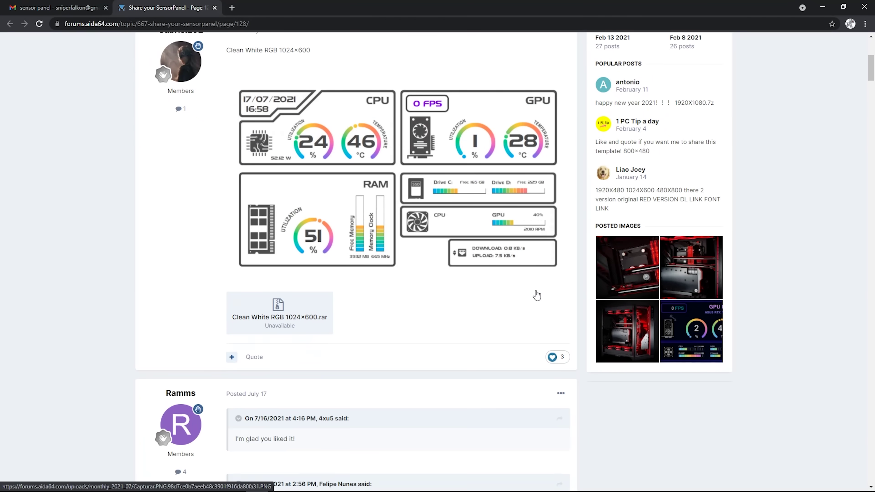
scroll(536, 291, down, 15)
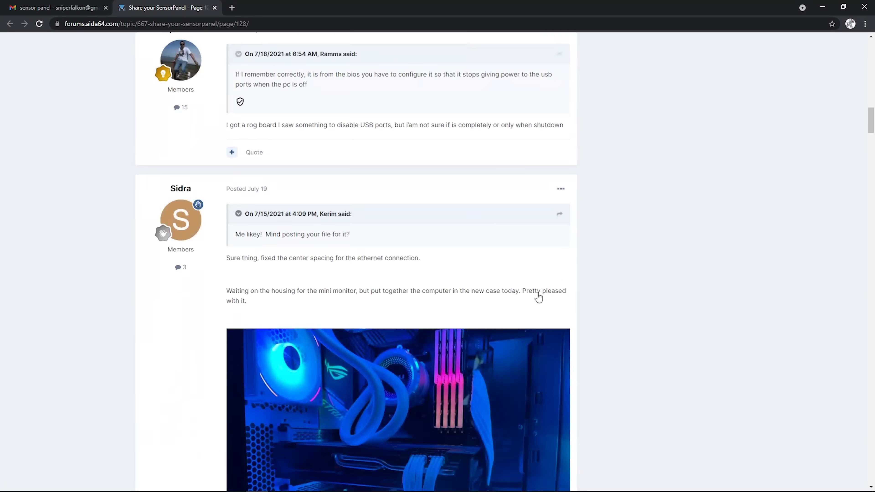
scroll(539, 293, down, 13)
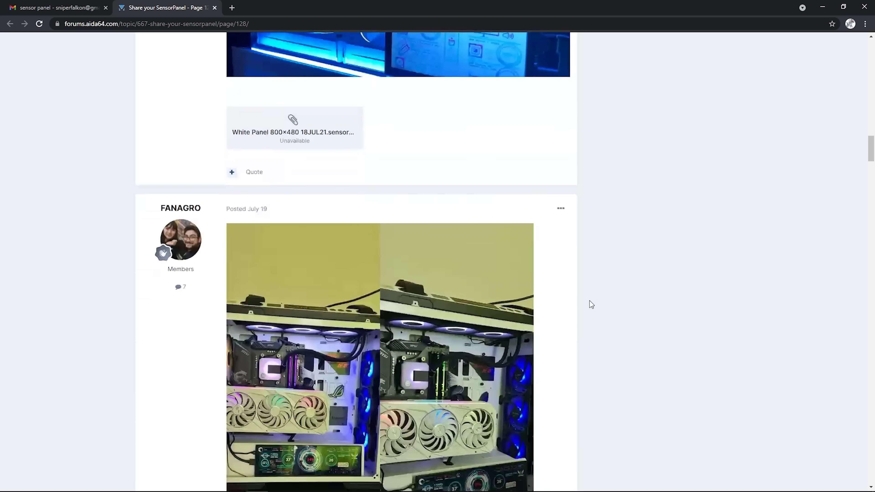
scroll(521, 299, down, 8)
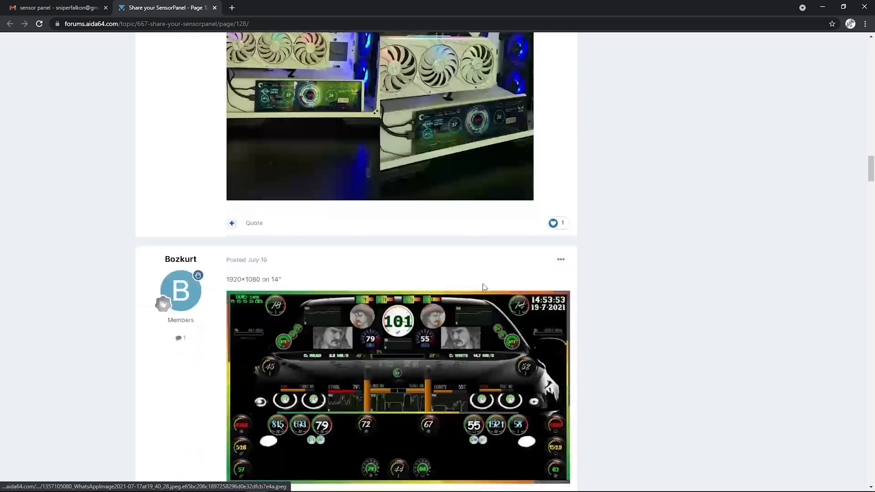
scroll(521, 299, down, 12)
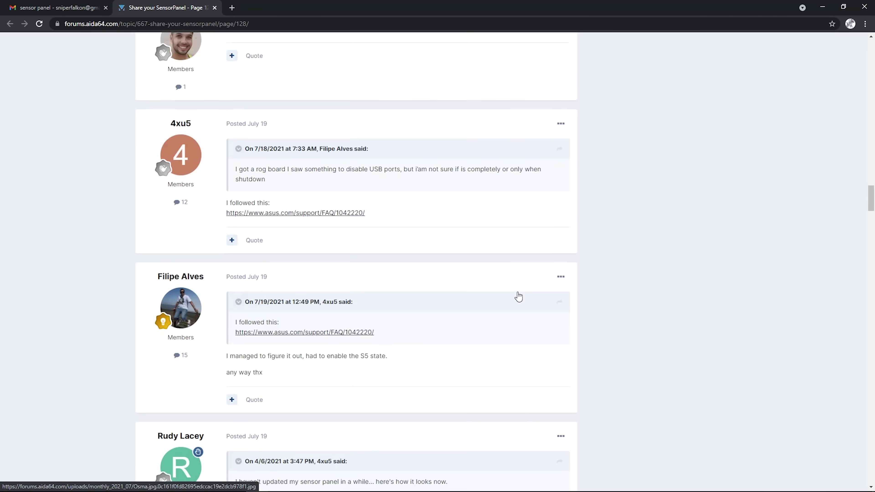
scroll(518, 296, down, 7)
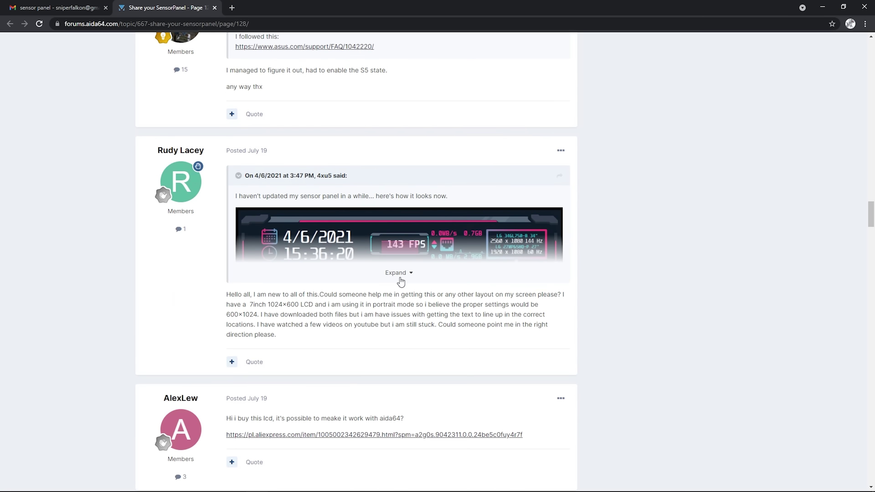
scroll(501, 287, down, 4)
scroll(423, 186, up, 1)
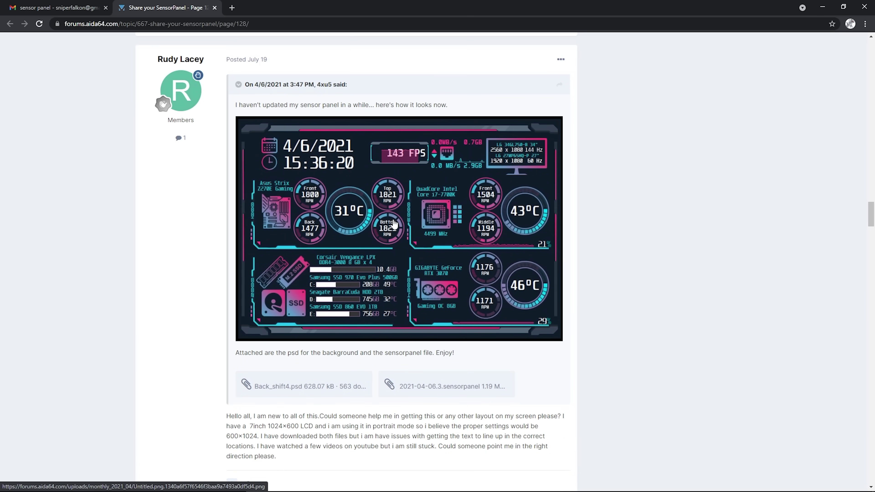
scroll(500, 283, down, 15)
scroll(508, 267, down, 20)
click(389, 130)
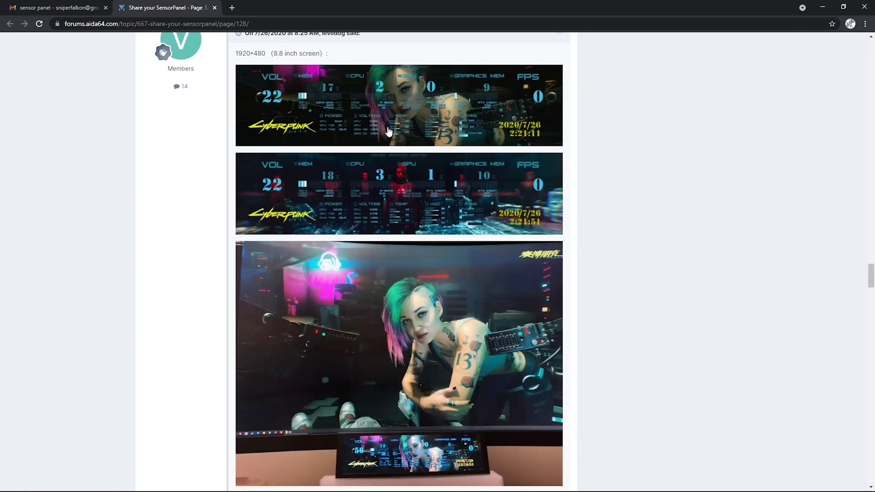
scroll(516, 262, up, 1)
scroll(520, 285, down, 20)
scroll(480, 283, down, 2)
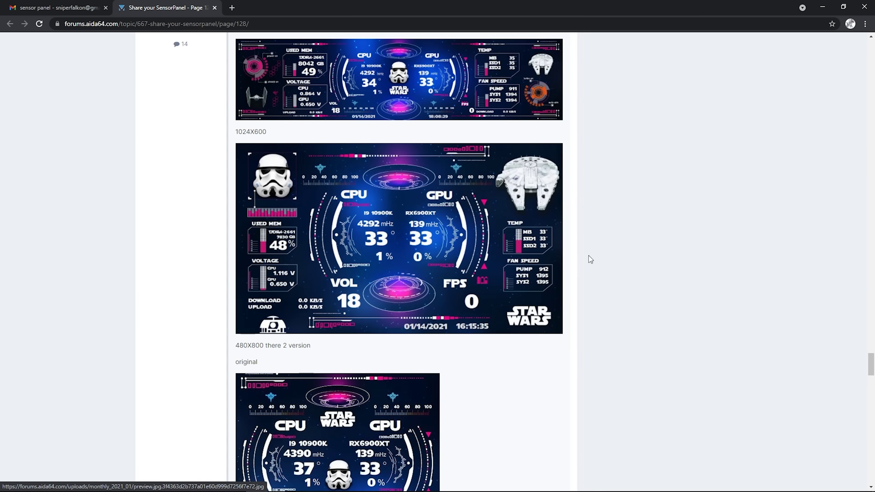
scroll(496, 246, down, 6)
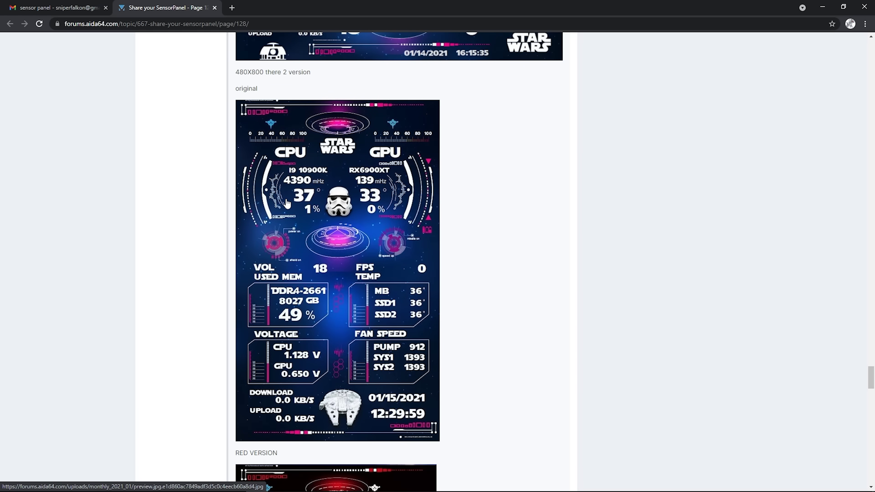
click(287, 203)
scroll(421, 248, down, 5)
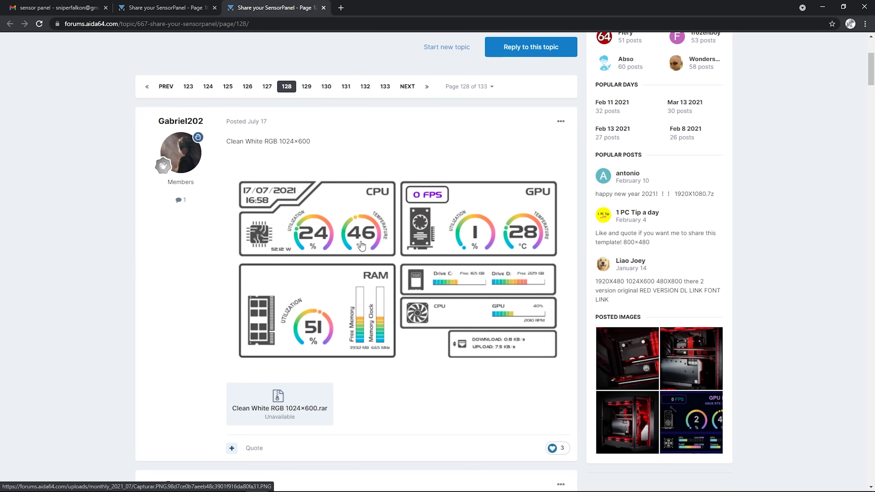
Enlarge the white 1024x600 panel on page 128, then examine the blue-pink 1920x480 panel on page 101 of the forum topic.
click(361, 245)
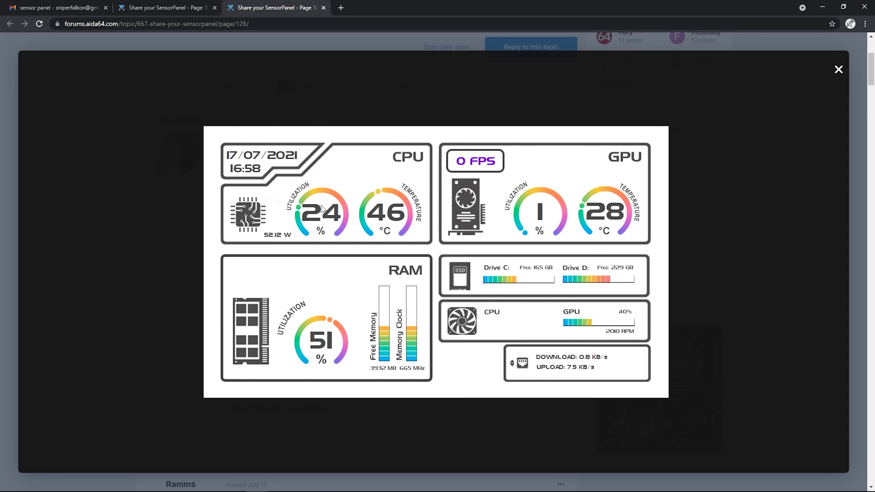
click(129, 328)
key(ctrl+shift+Tab)
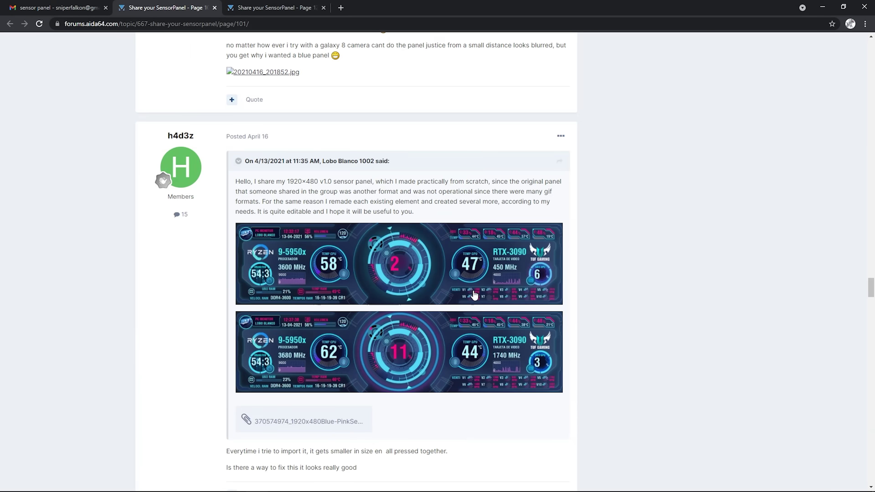
scroll(559, 310, down, 3)
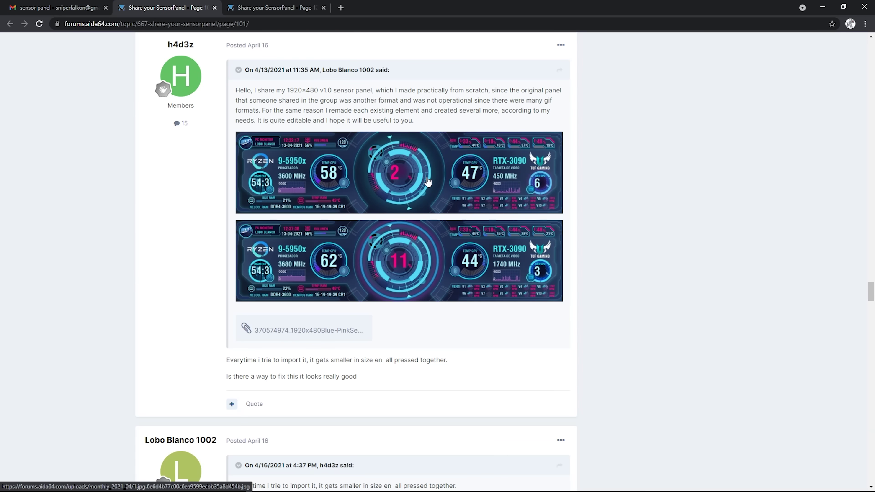
click(427, 181)
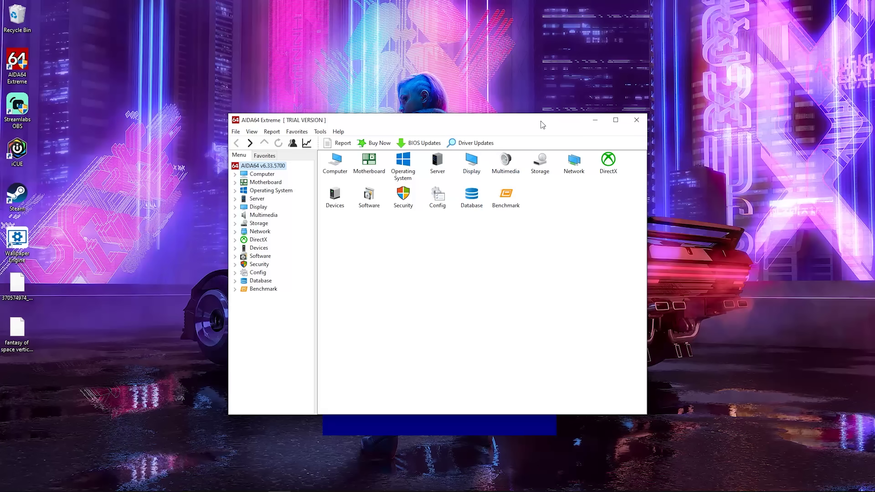
In AIDA64 Extreme, import the "fantasy of space vertical" SensorPanel file from the desktop through the SensorPanel Manager, overwriting the existing panel settings.
drag(541, 120, 439, 90)
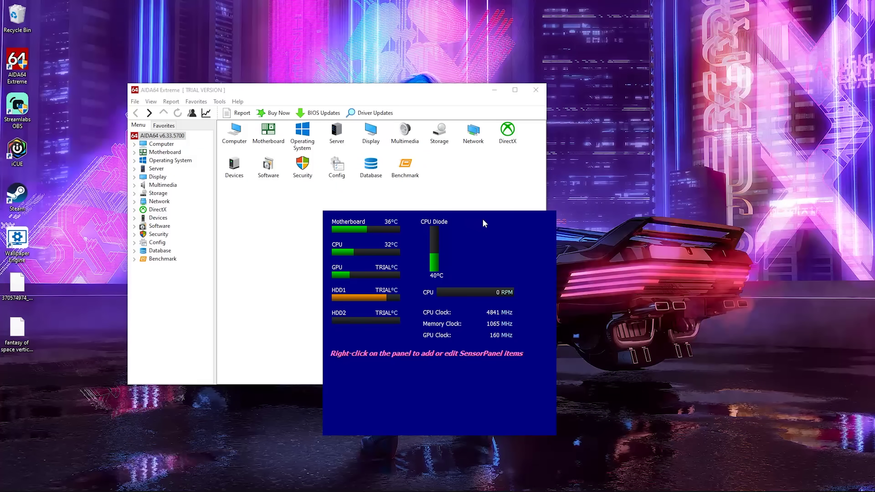
drag(483, 220, 604, 184)
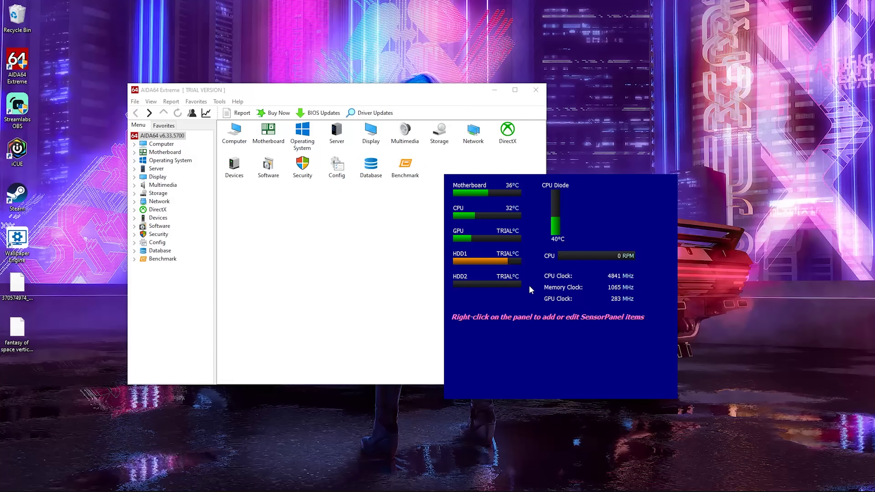
right_click(536, 263)
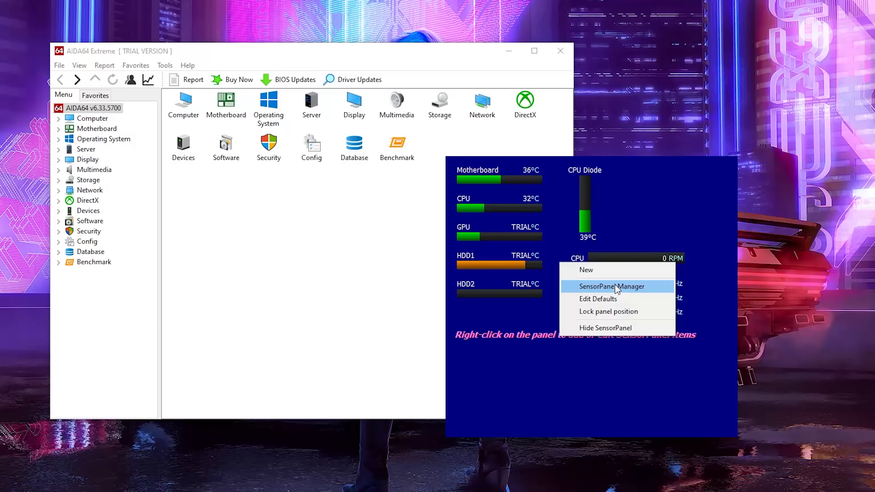
click(615, 286)
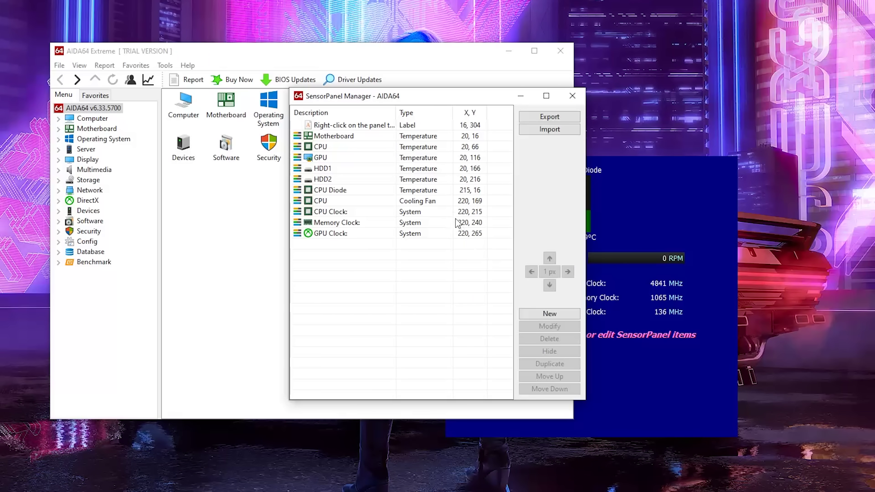
click(547, 129)
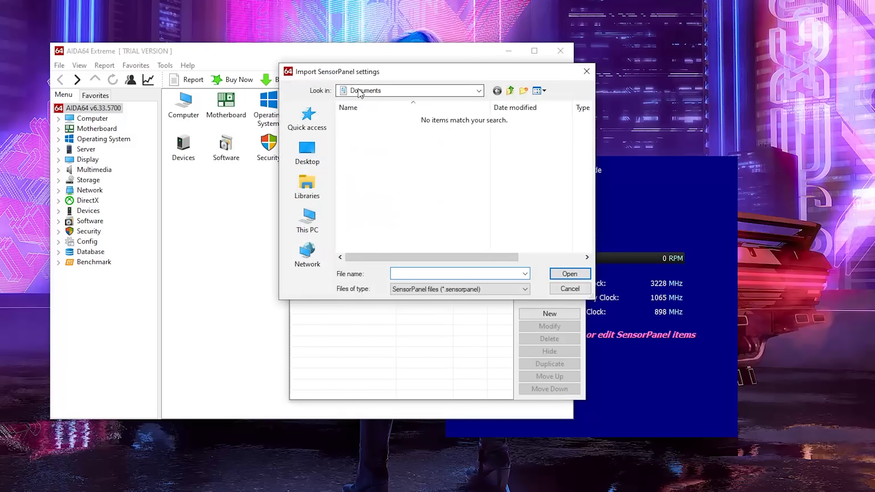
click(307, 152)
double_click(516, 236)
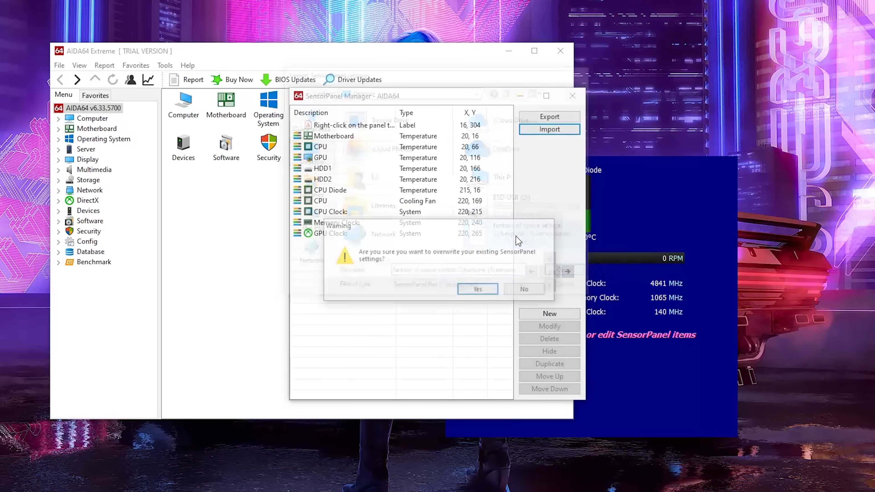
click(478, 289)
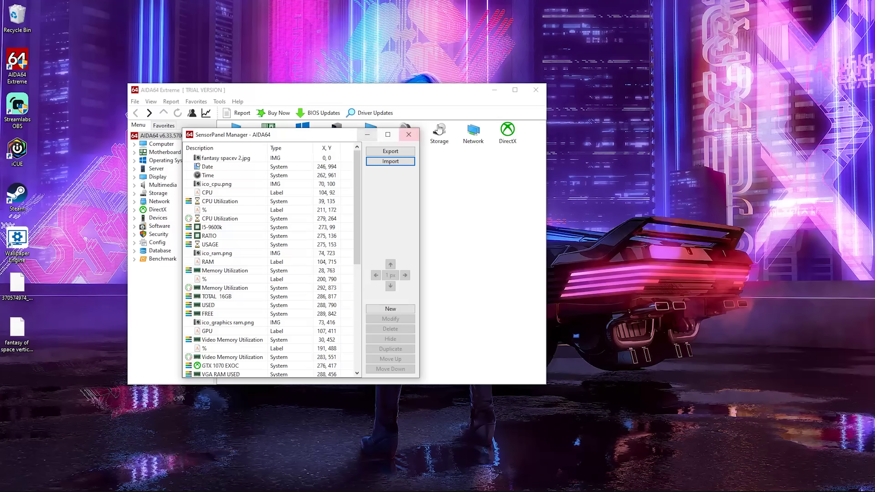
Rearrange the windows so the imported Cyberpunk 2077 panel is fully visible and minimize the AIDA64 main window.
drag(312, 144, 314, 152)
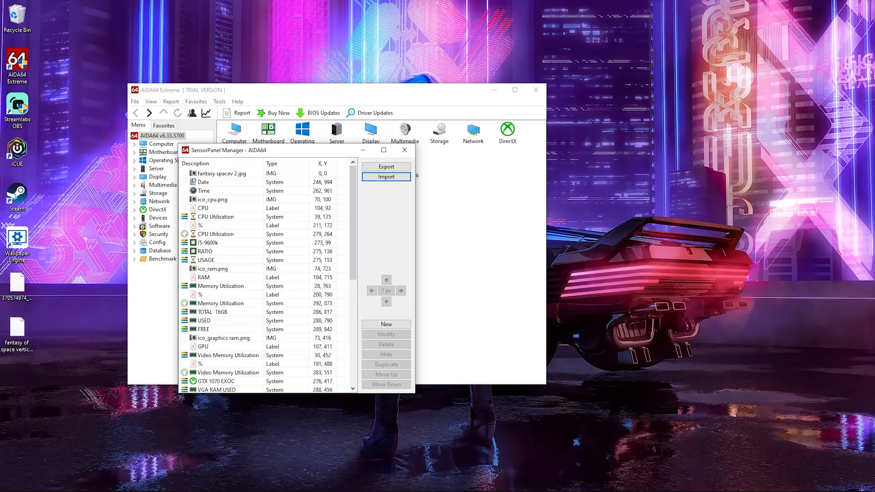
drag(646, 168, 470, 168)
drag(298, 152, 233, 194)
drag(462, 95, 347, 46)
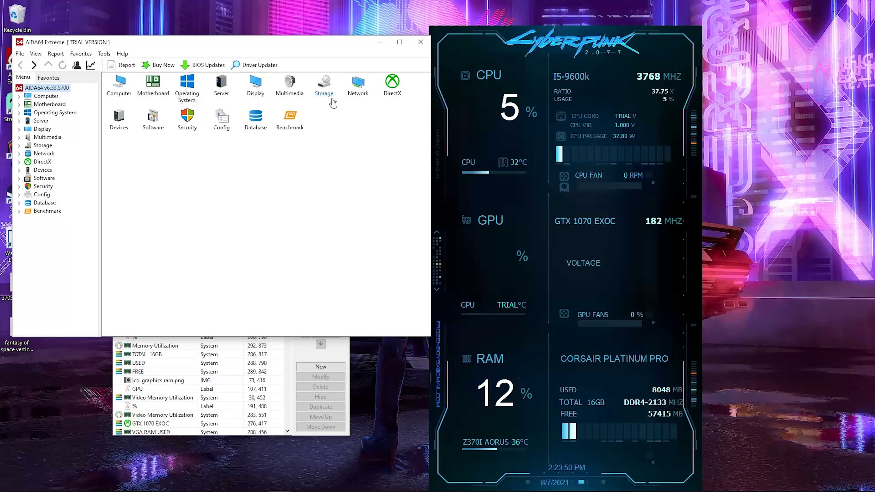
click(255, 357)
click(336, 182)
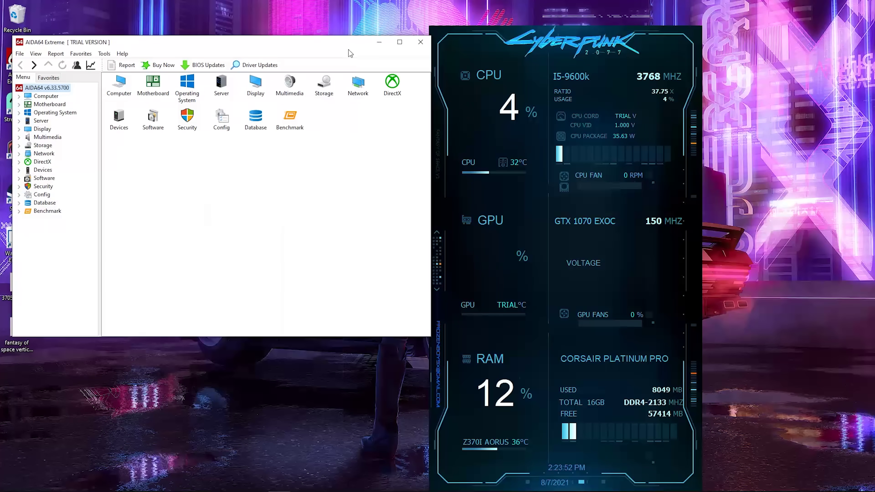
drag(377, 36, 377, 77)
click(379, 83)
drag(515, 29, 486, 4)
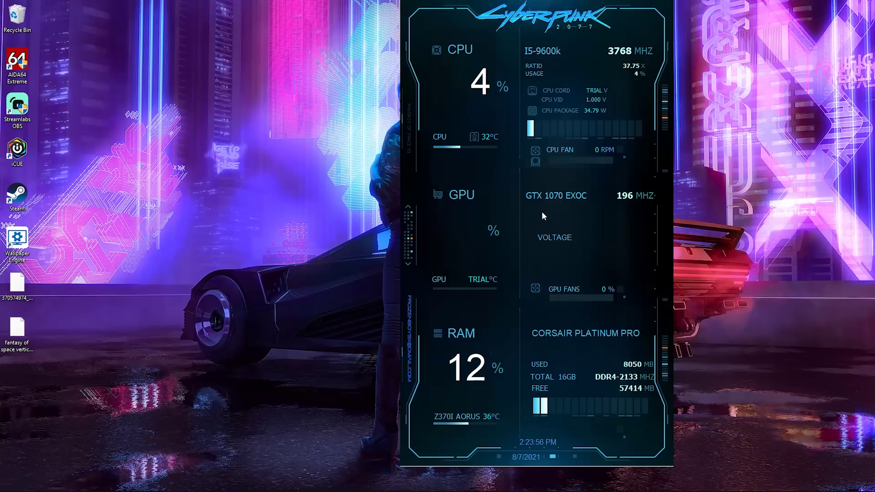
Bring up the SensorPanel Manager, place it beside the panel and look through the list of imported items.
right_click(554, 215)
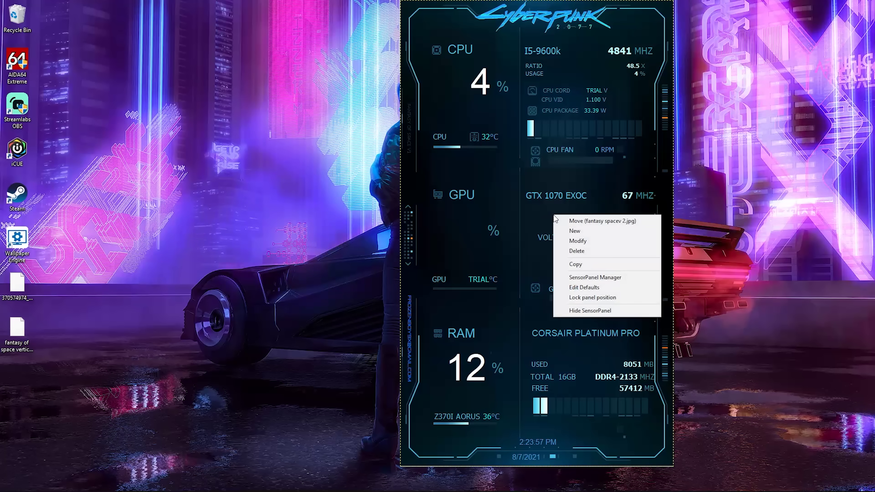
click(593, 279)
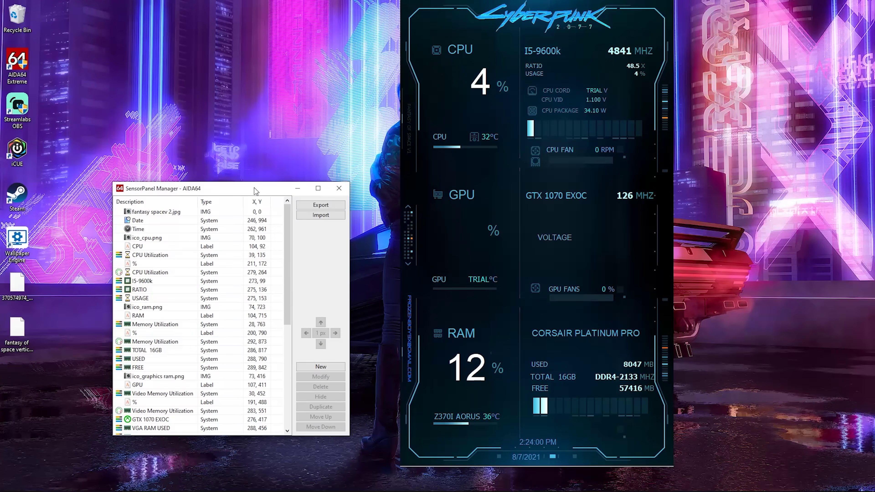
drag(255, 192, 261, 126)
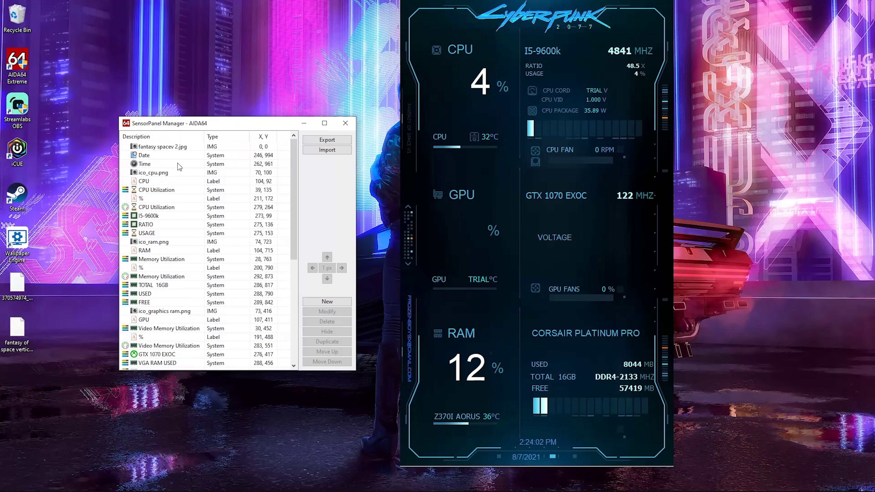
scroll(174, 199, down, 7)
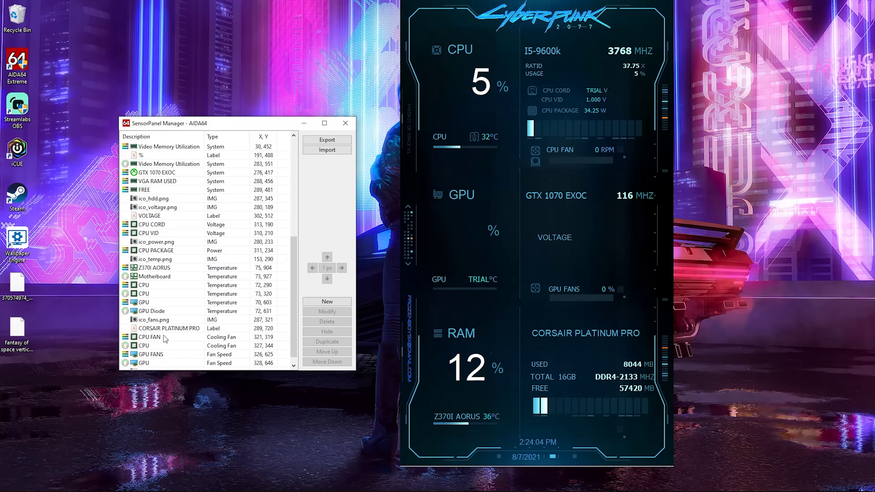
scroll(165, 338, up, 7)
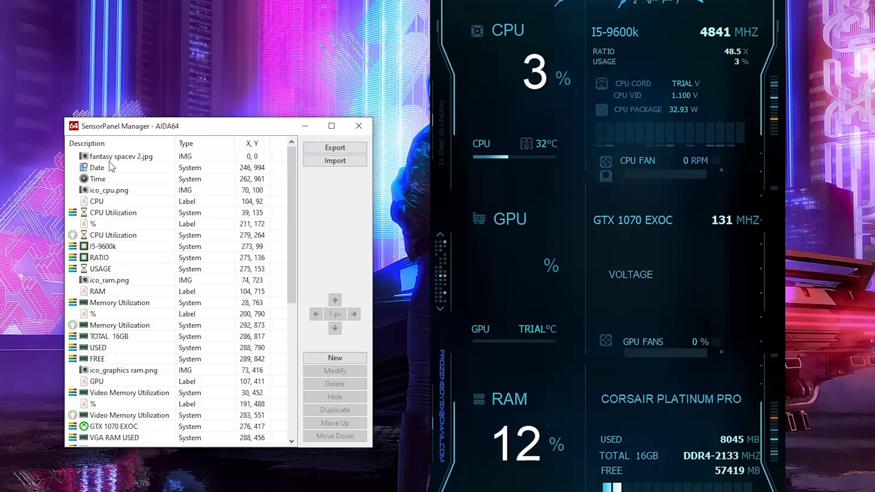
Modify the I5-9600k item, changing its label to RYZEN 7 5800X and keeping the label color.
click(120, 244)
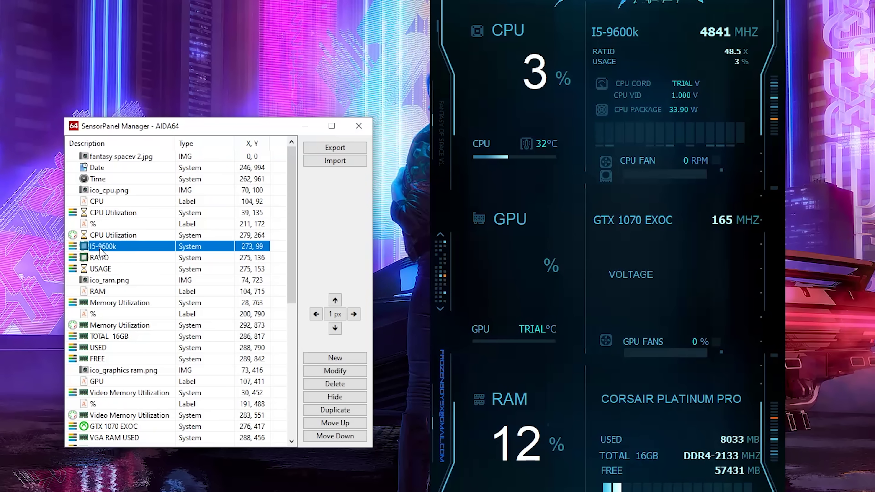
click(334, 372)
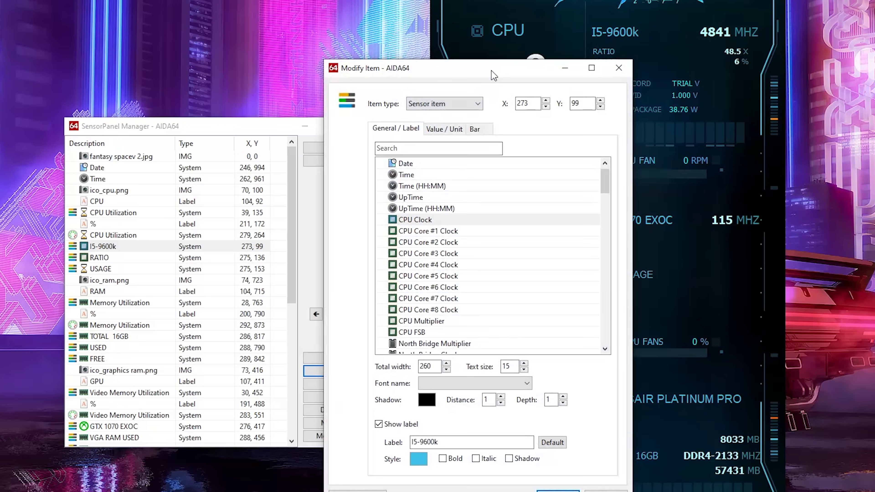
drag(490, 70, 267, 55)
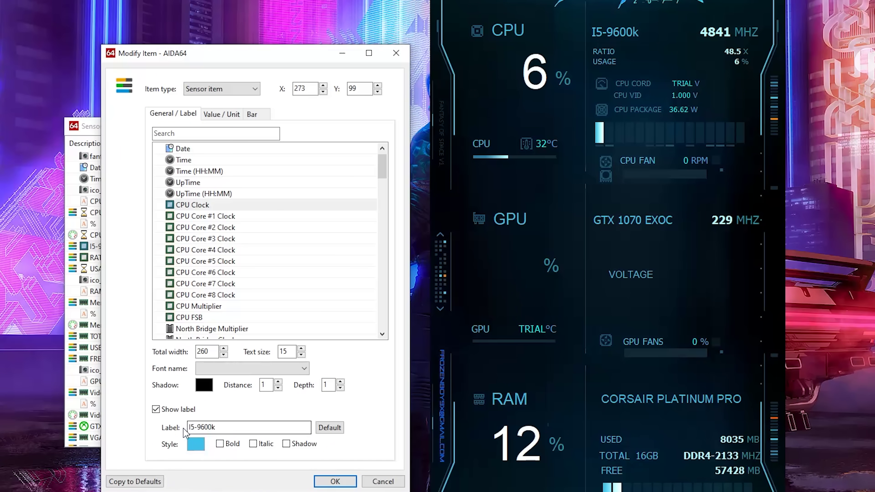
click(224, 427)
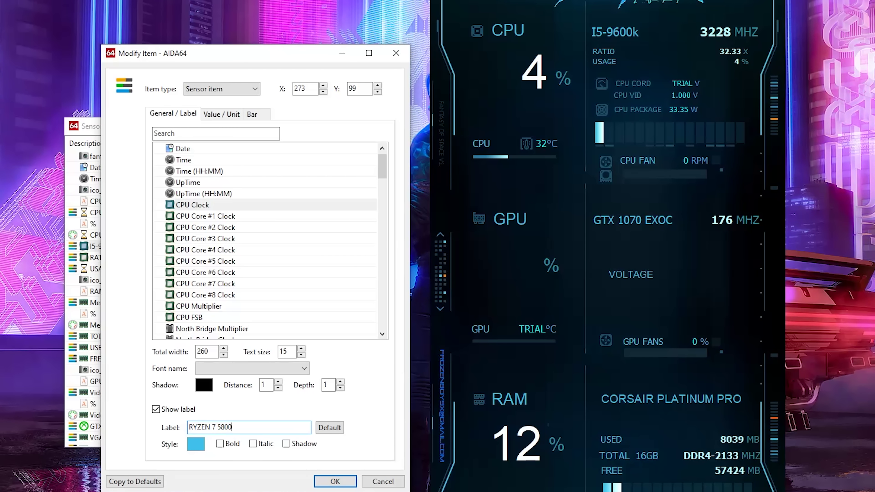
click(201, 448)
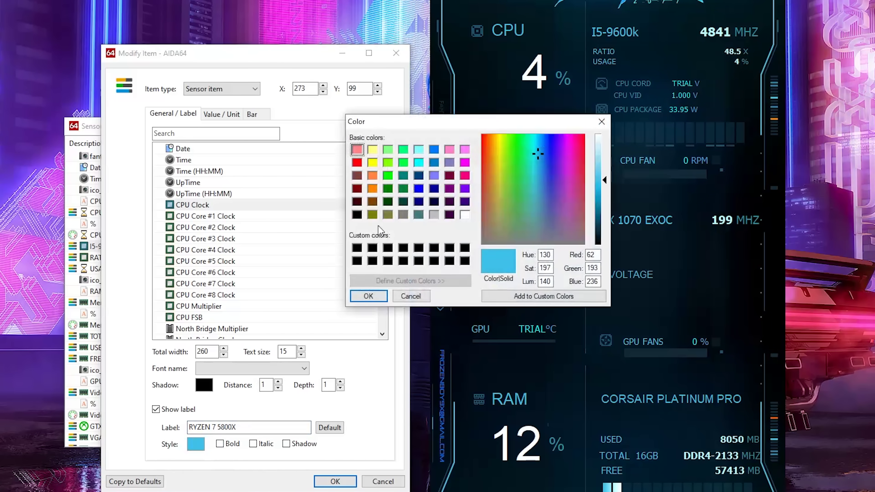
click(414, 295)
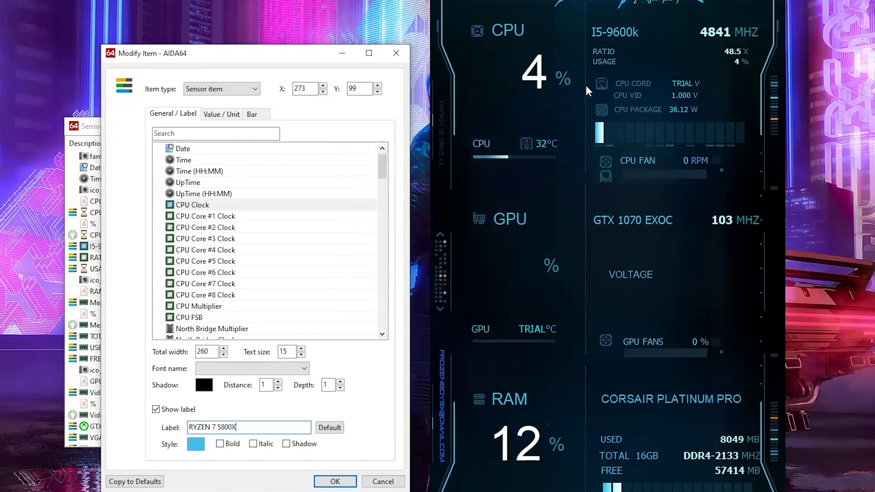
Set the CPU clock item's font to Bebas and apply the item changes.
click(197, 367)
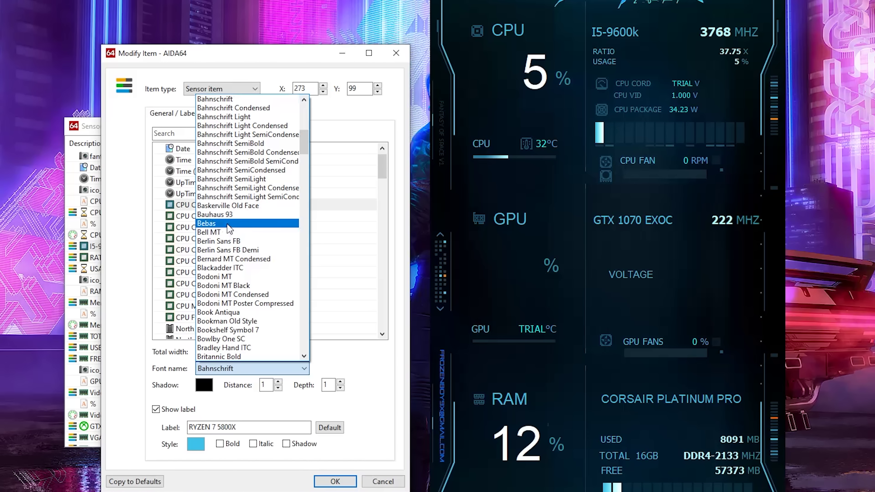
click(229, 224)
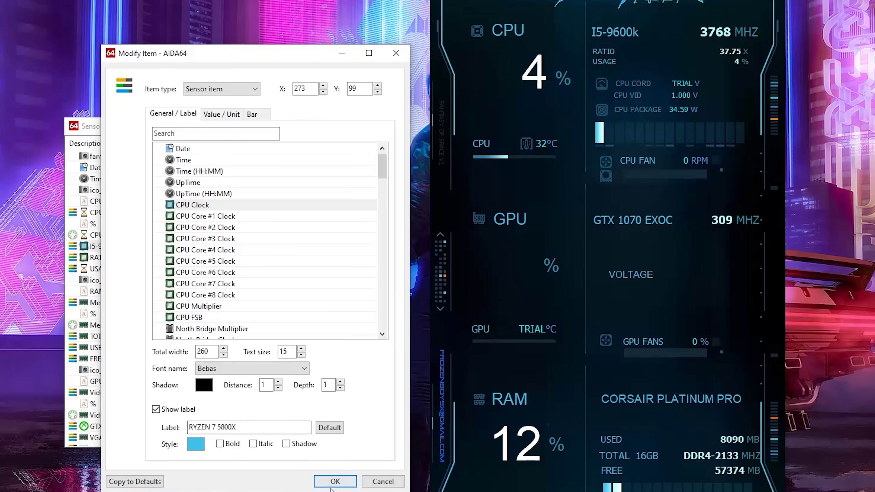
click(333, 482)
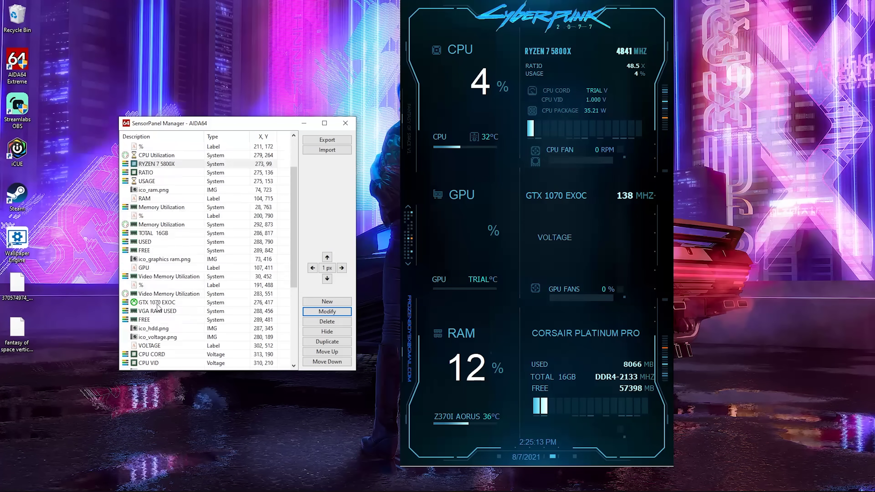
Relabel the GTX 1070 EXOC item as AMD RX 6800XT and the Z370I AORUS temperature item as NZXT N7 B550.
double_click(243, 220)
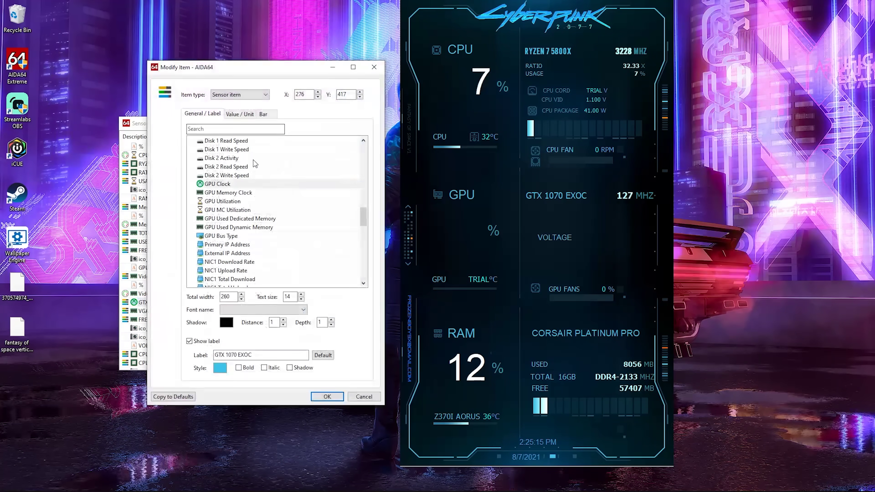
key(Return)
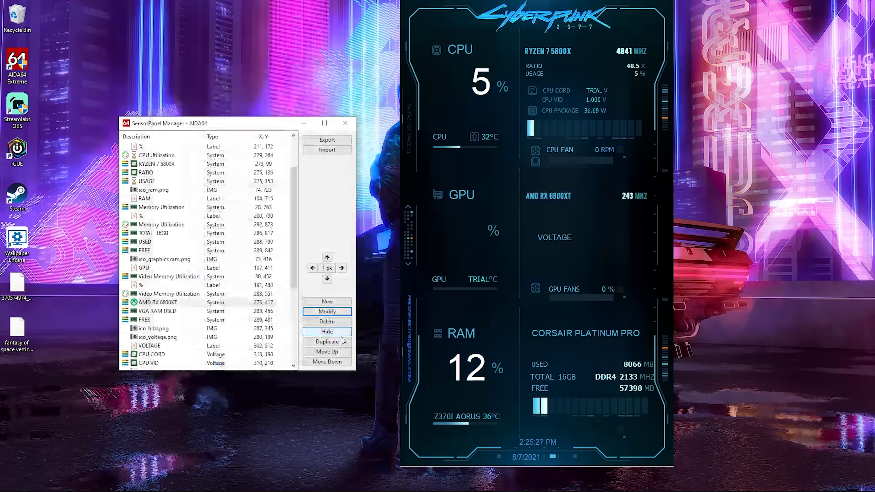
scroll(164, 319, down, 3)
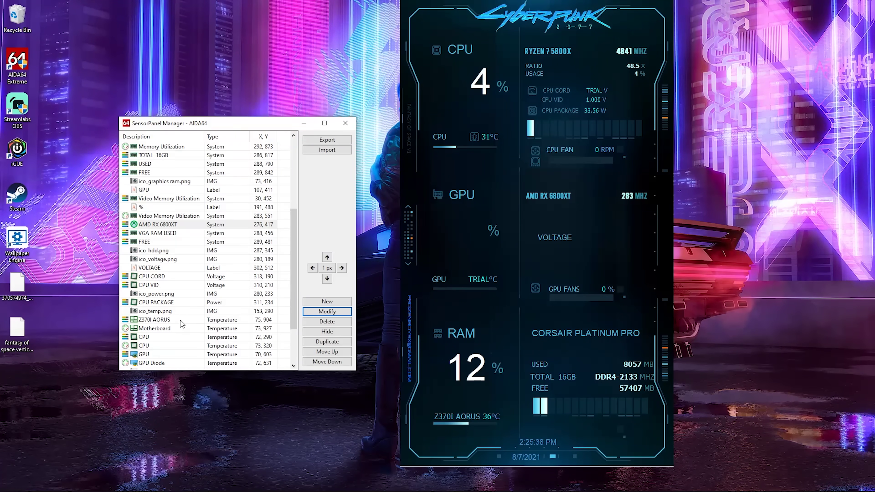
scroll(164, 319, down, 3)
double_click(155, 259)
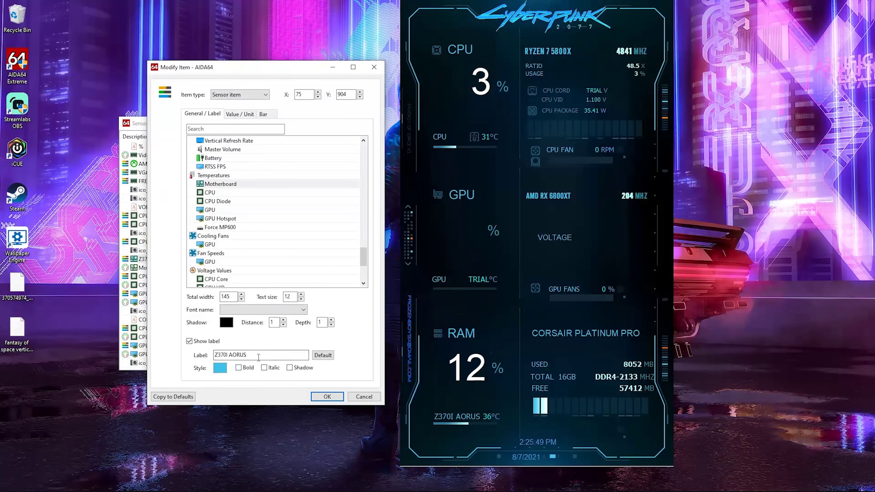
text(NZXT N7 B550)
click(327, 395)
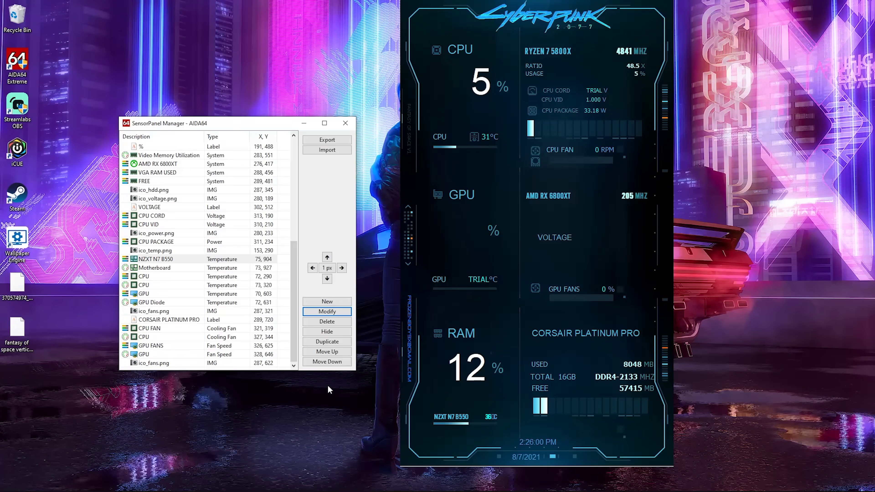
Relabel the CORSAIR PLATINUM PRO item as Corsair Vengeance Pro and set its font to Bebas.
click(198, 320)
click(326, 311)
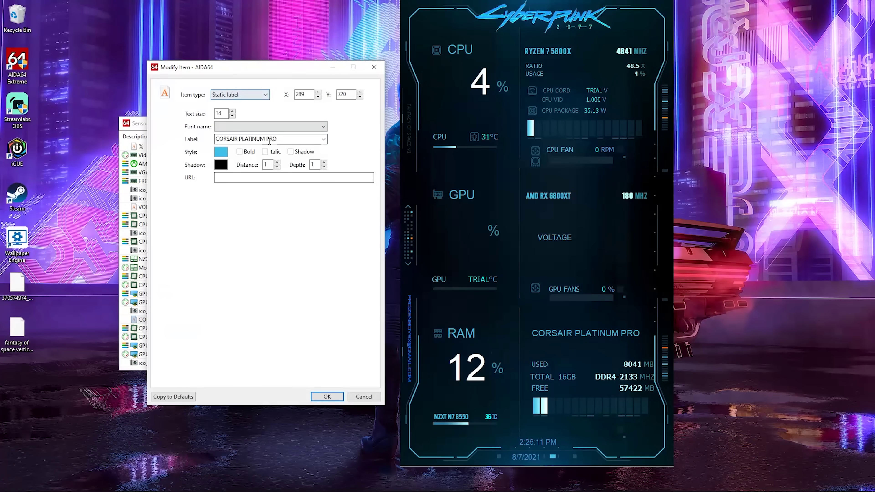
text(Corsair Vengeance Pro)
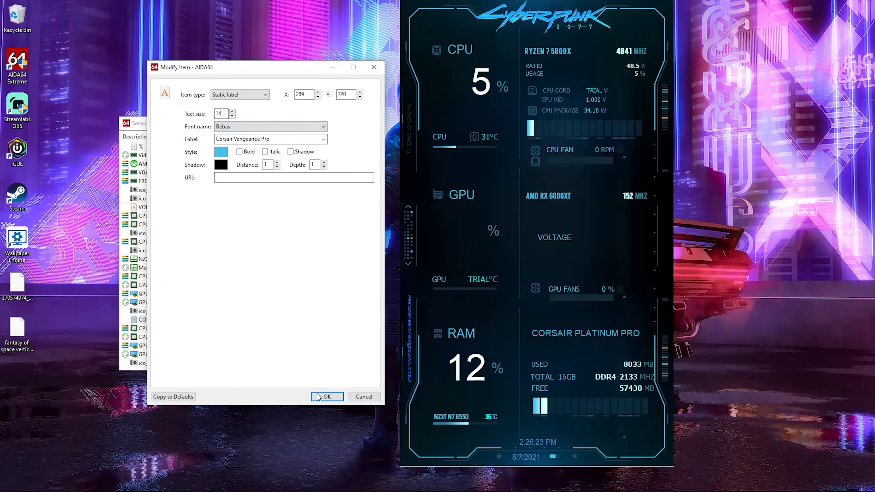
click(326, 396)
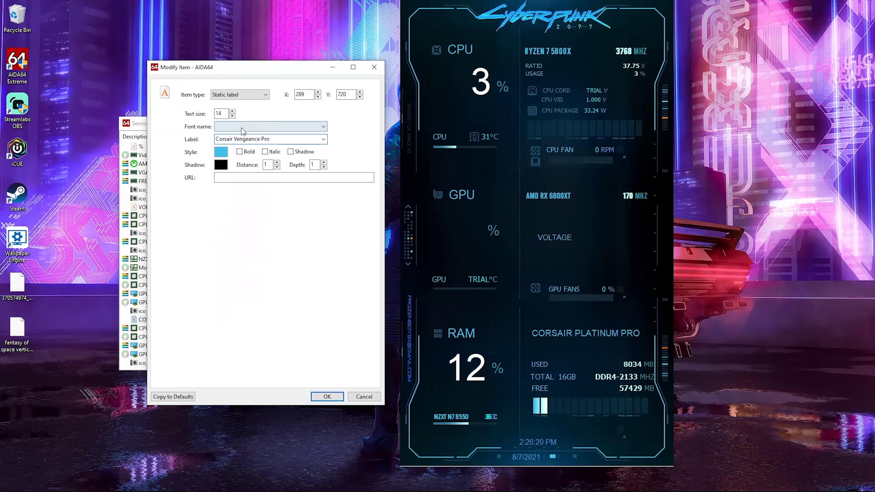
click(243, 127)
scroll(234, 224, down, 5)
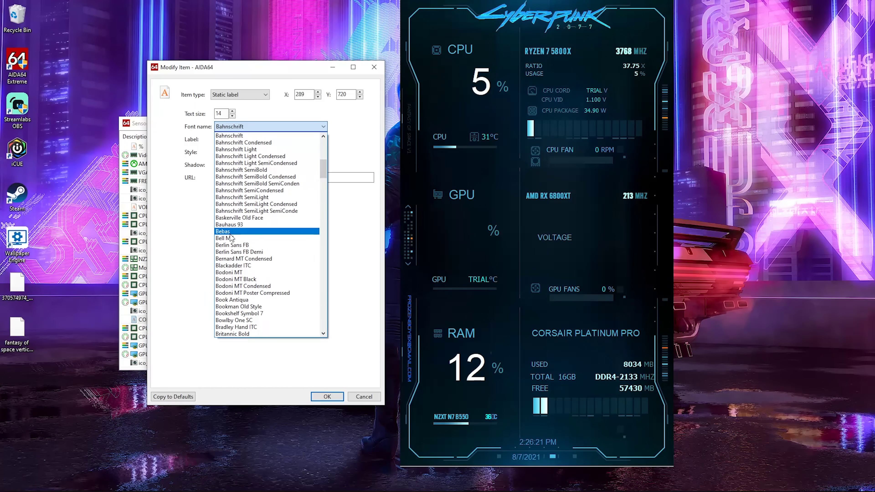
click(231, 234)
click(327, 396)
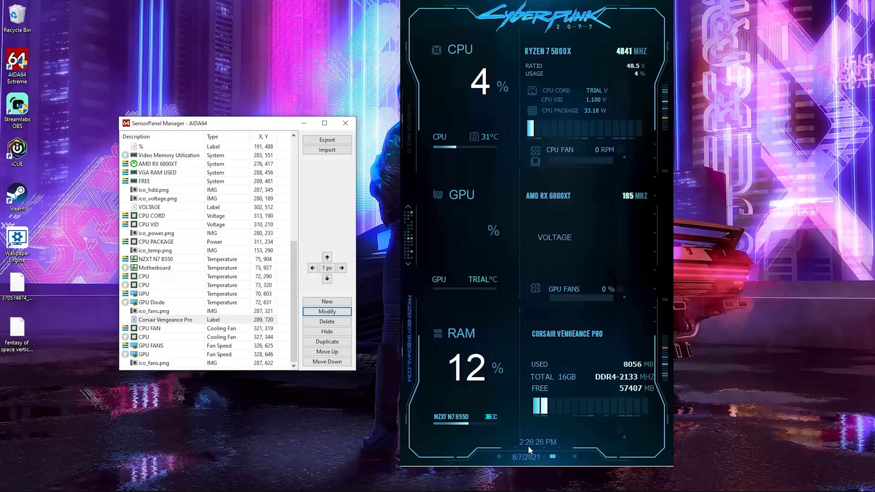
Set the font of the large CPU Utilization value at 39, 135 to Bebas and apply the change.
drag(258, 120, 265, 116)
scroll(213, 271, up, 7)
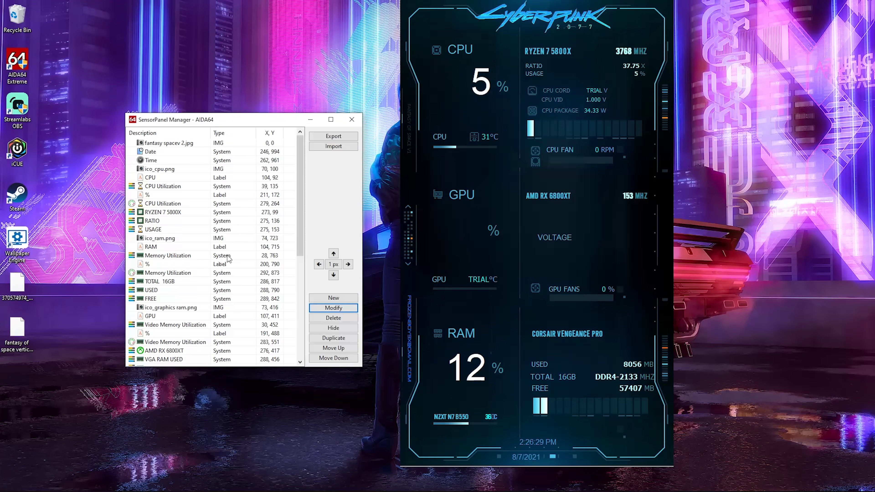
mouse_move(473, 27)
mouse_down()
mouse_move(465, 43)
mouse_move(463, 27)
mouse_up()
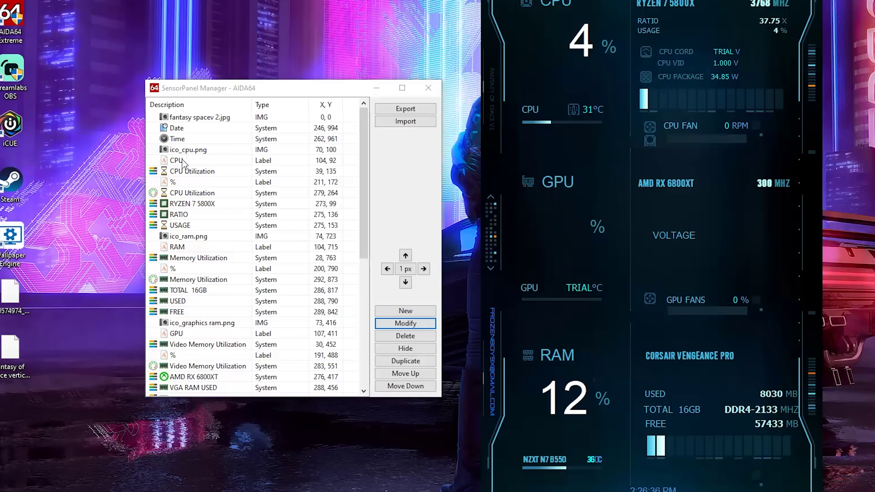
click(182, 159)
click(185, 172)
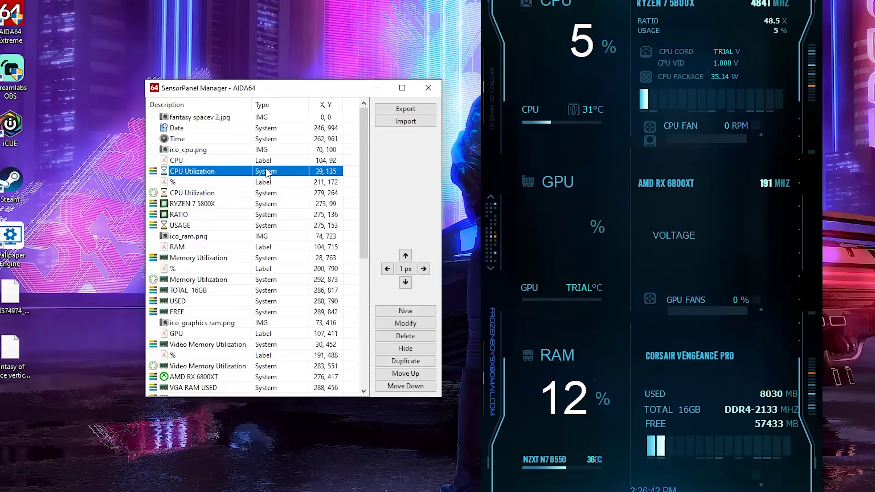
click(405, 324)
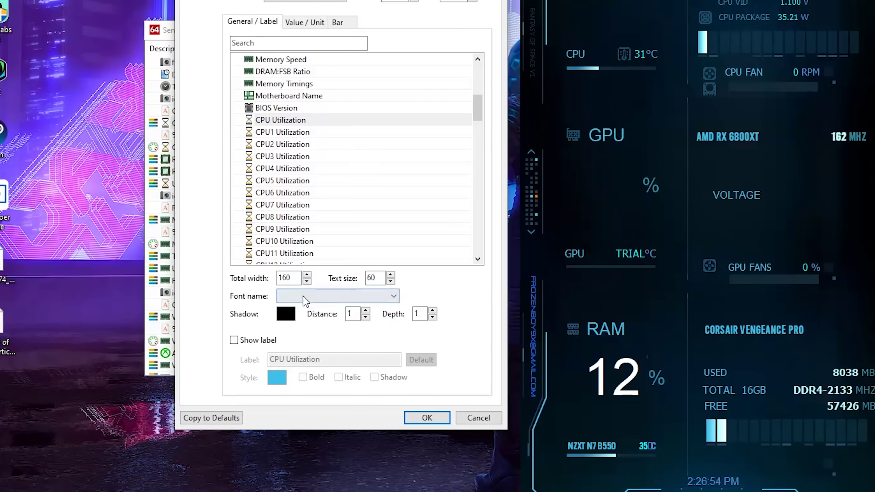
click(313, 276)
key(b)
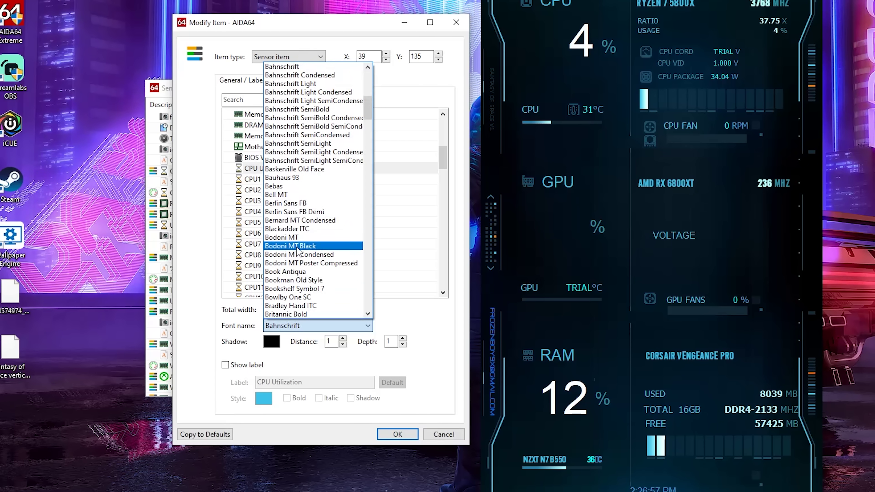
click(293, 187)
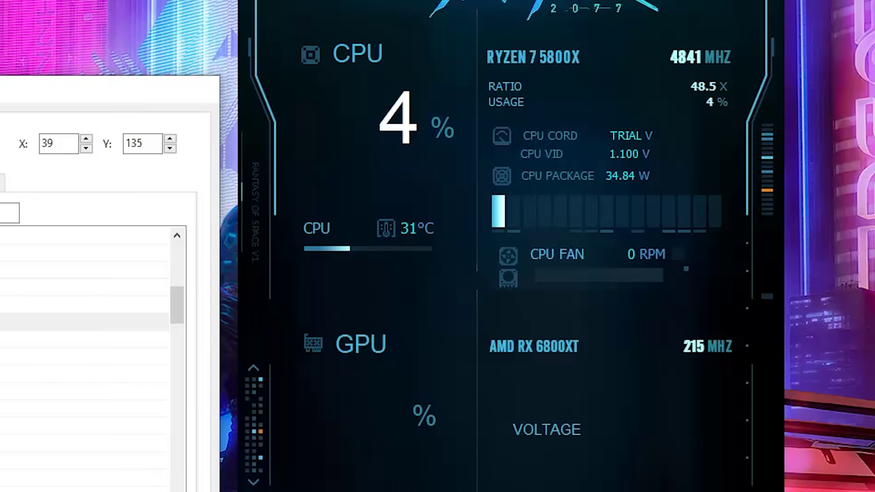
click(397, 434)
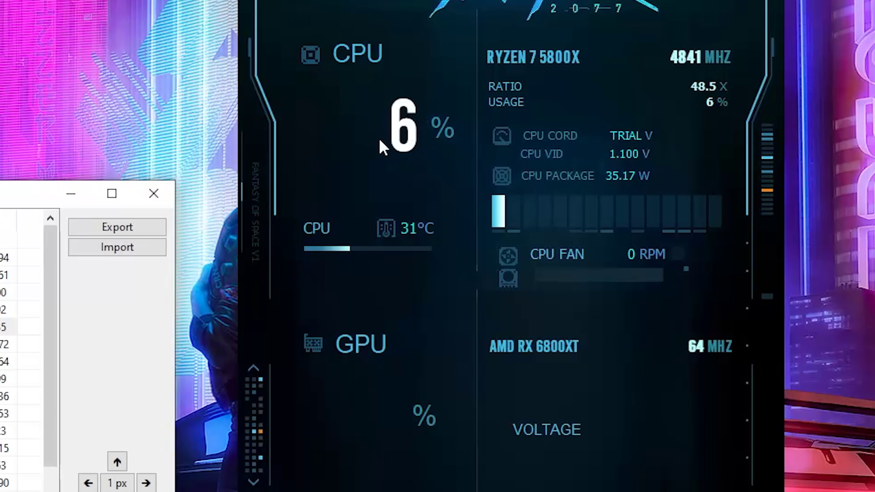
Set the font of the large Memory Utilization value at 28, 763 to Bebas and apply the change.
double_click(231, 226)
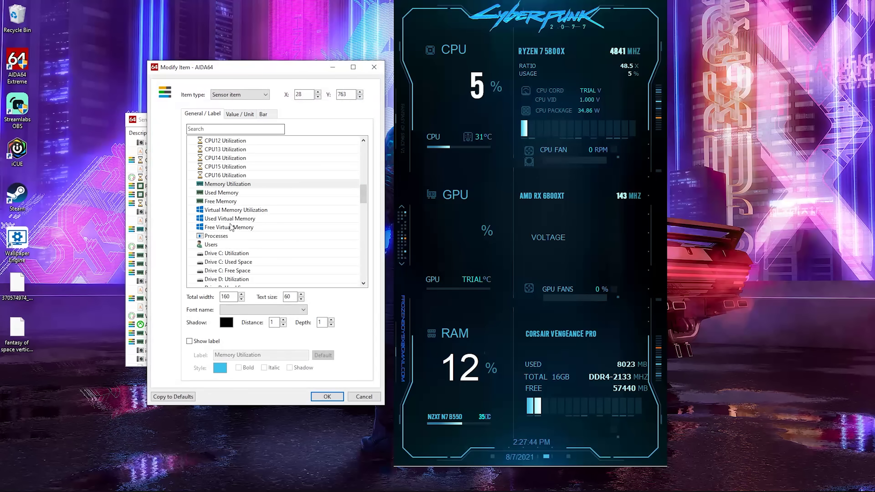
click(242, 310)
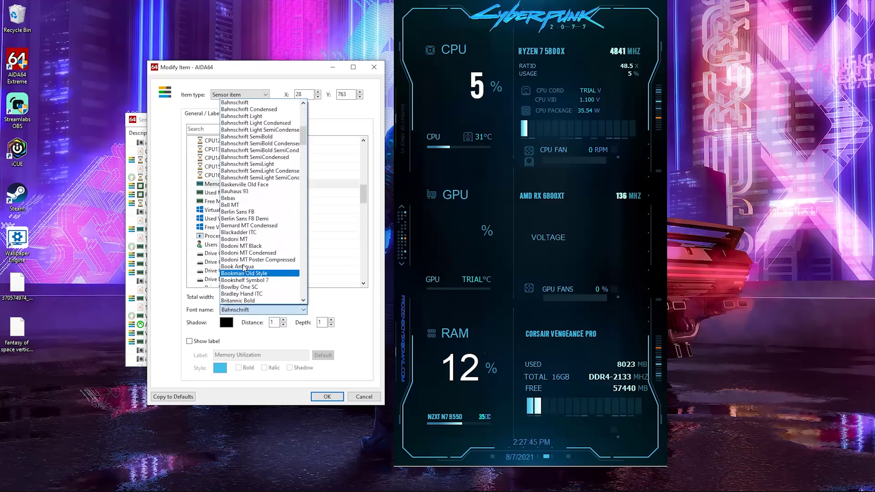
click(243, 197)
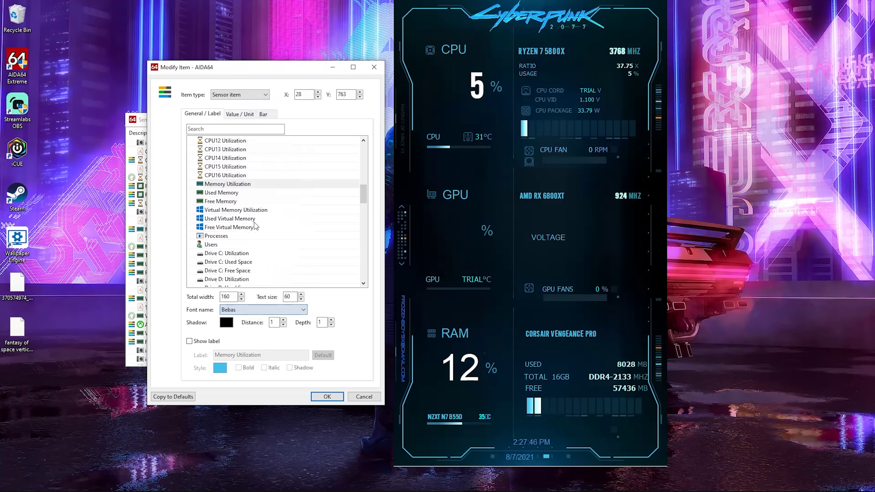
click(327, 397)
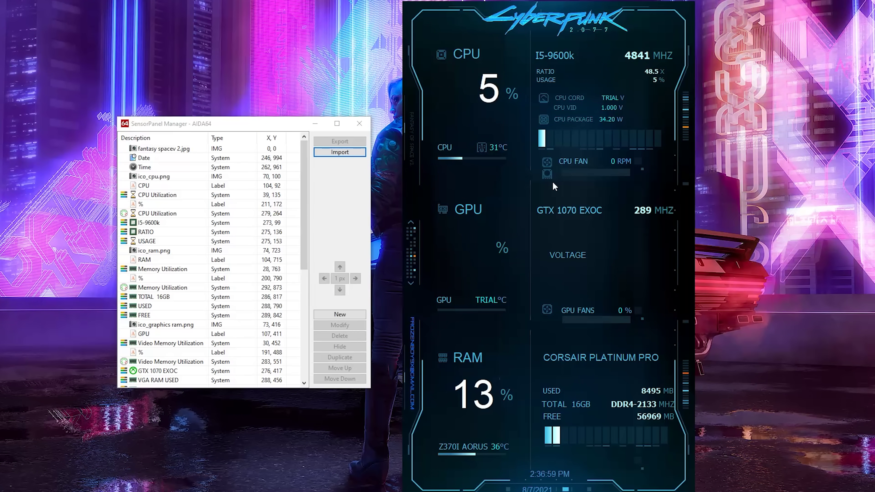
Delete all items from the sensor panel and confirm the deletion.
click(163, 151)
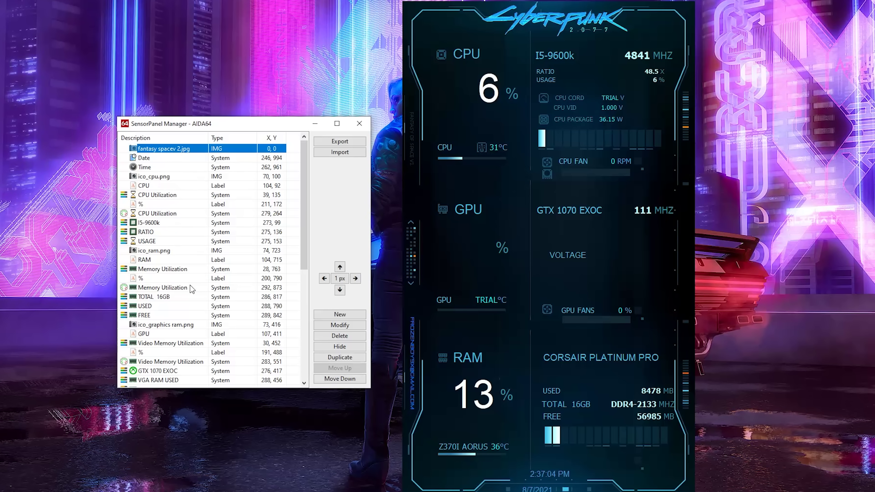
key(ctrl+a)
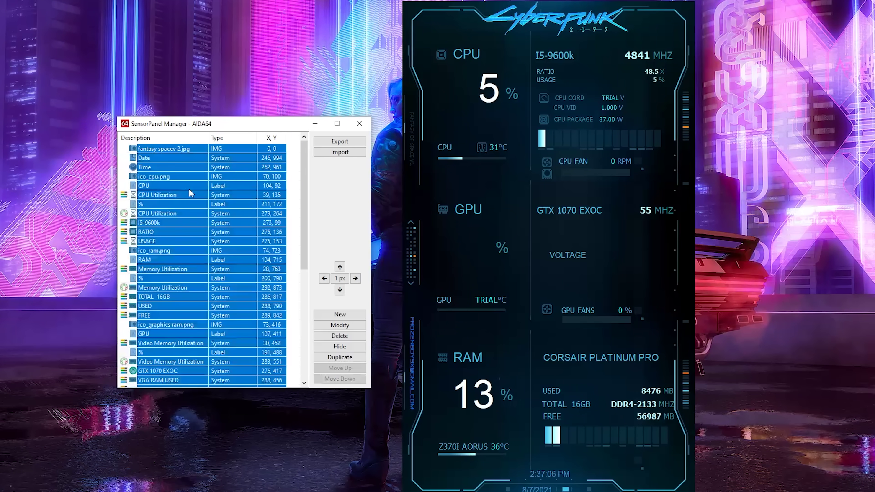
click(330, 336)
click(445, 293)
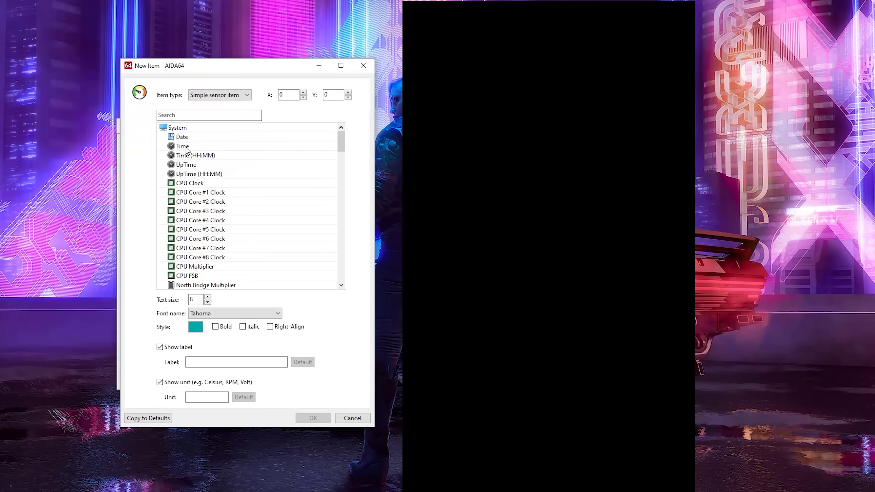
Choose Date as the source of the new simple sensor item and set its font to Bebas.
click(186, 139)
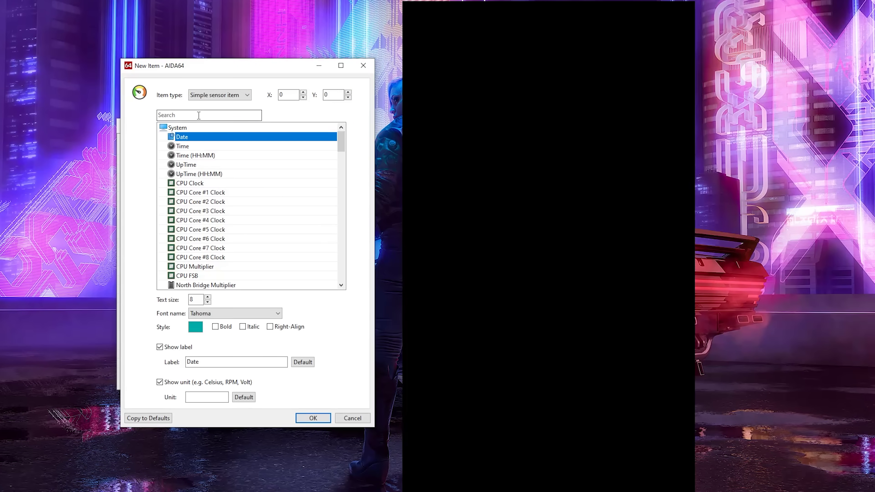
click(205, 314)
scroll(220, 218, up, 15)
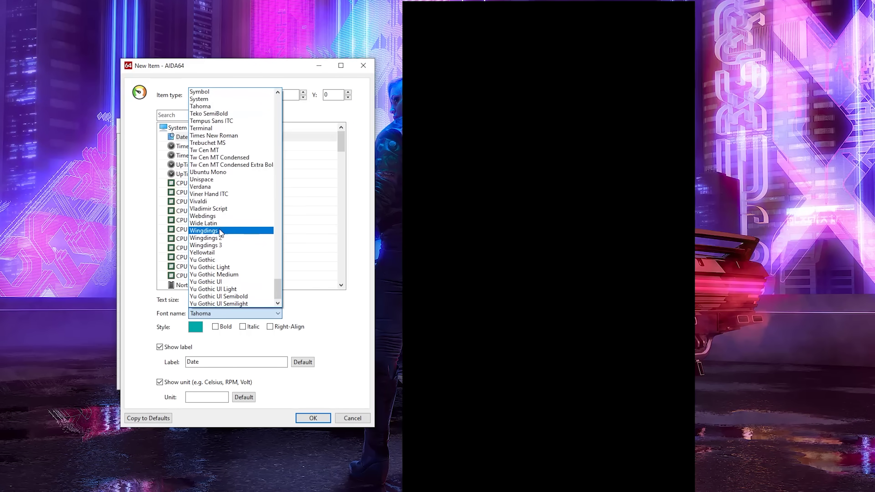
click(215, 194)
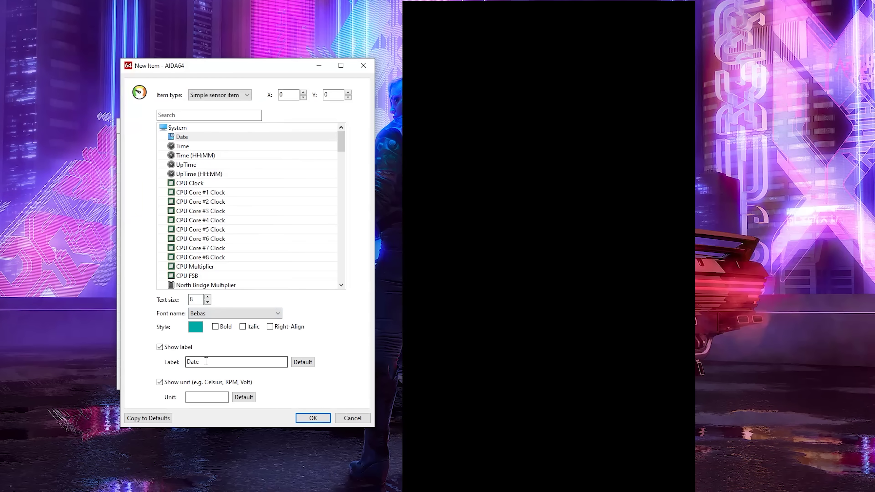
Set the Date item's text color to bright cyan, RGB 56, 254, 244, and add the item to the panel.
click(195, 328)
drag(486, 138, 477, 138)
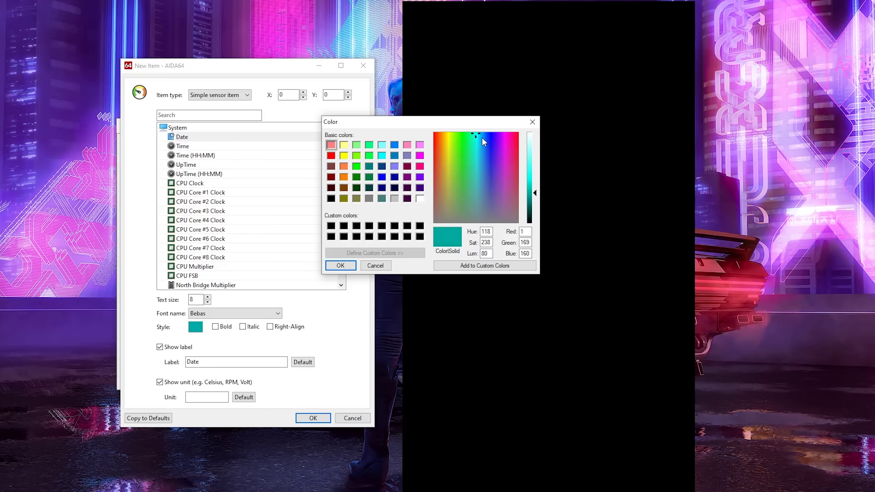
drag(534, 195, 534, 171)
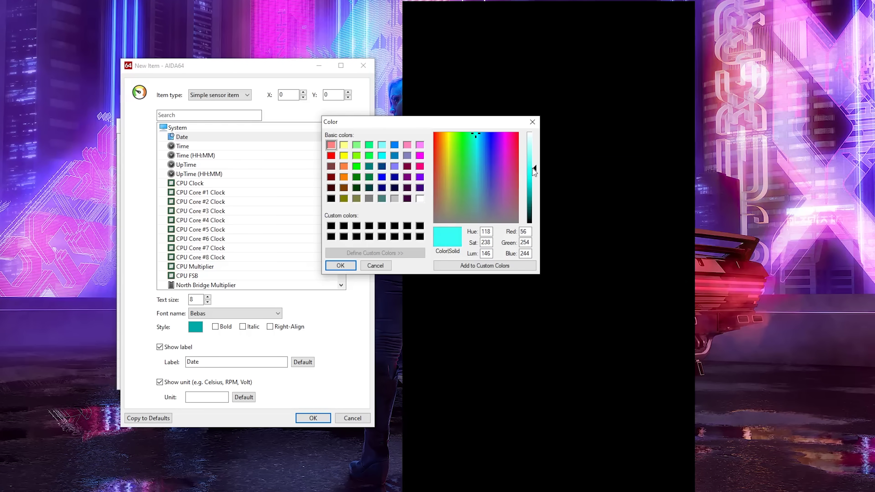
click(340, 265)
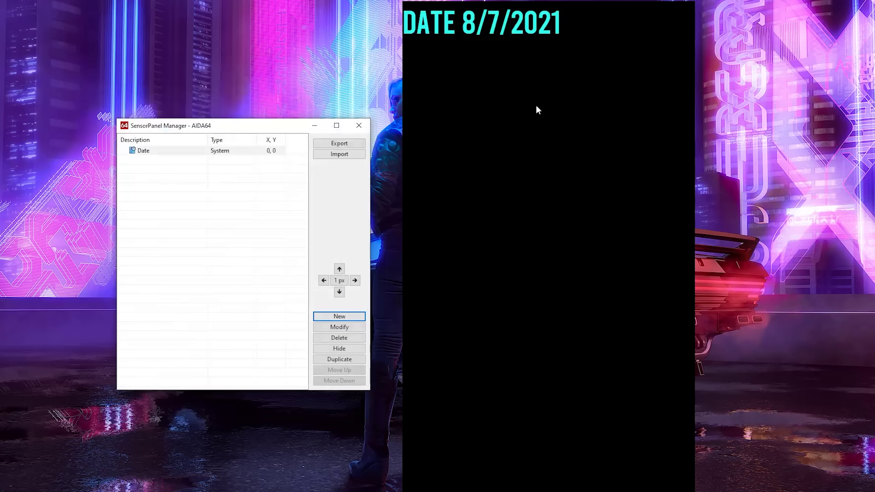
Move the Date item on the panel to 80, 384 and bring it back to the panel's upper-left corner at 5, 0.
right_click(503, 23)
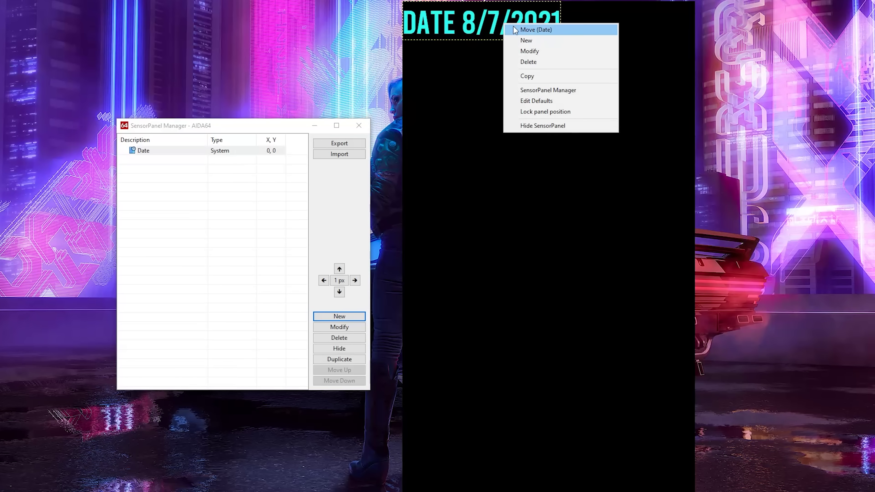
click(536, 30)
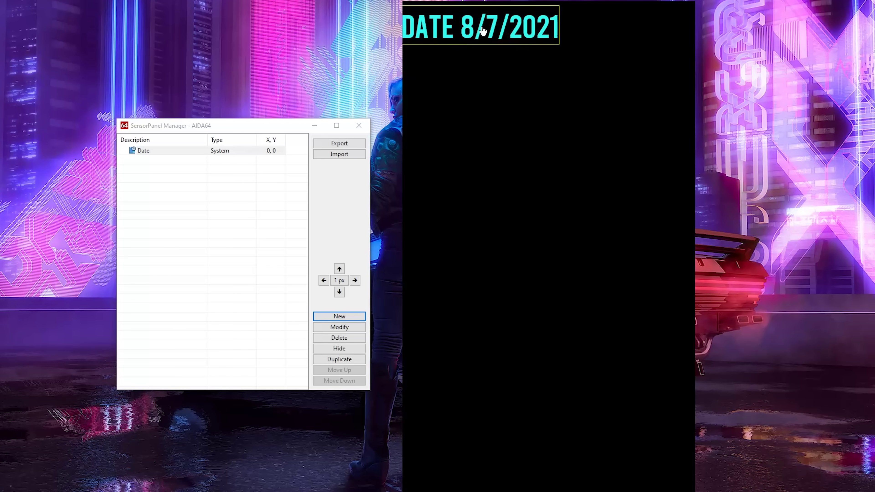
click(521, 213)
right_click(530, 209)
click(565, 215)
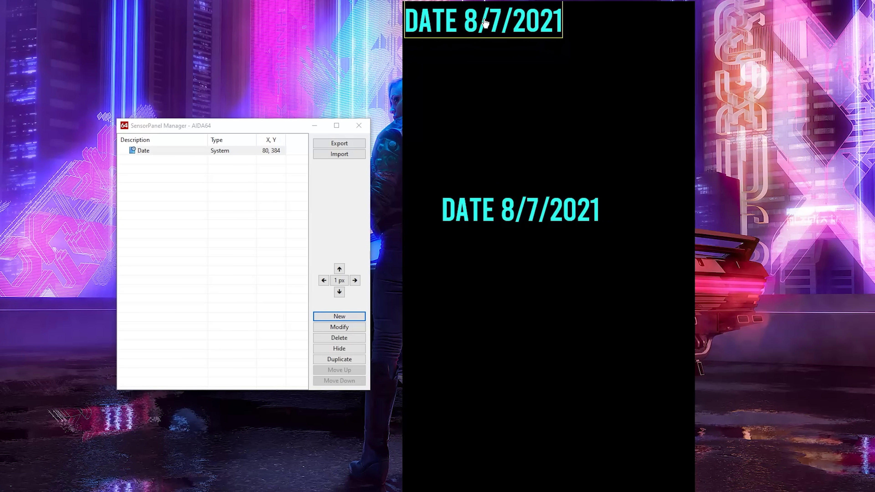
click(485, 25)
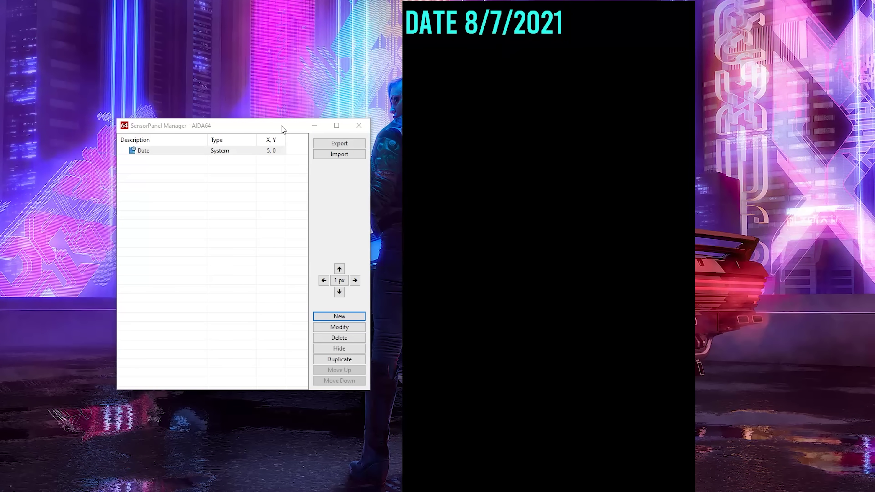
Start another new simple sensor item and choose CPU Utilization as its source.
mouse_move(279, 126)
mouse_down()
mouse_move(273, 112)
mouse_move(286, 111)
mouse_up()
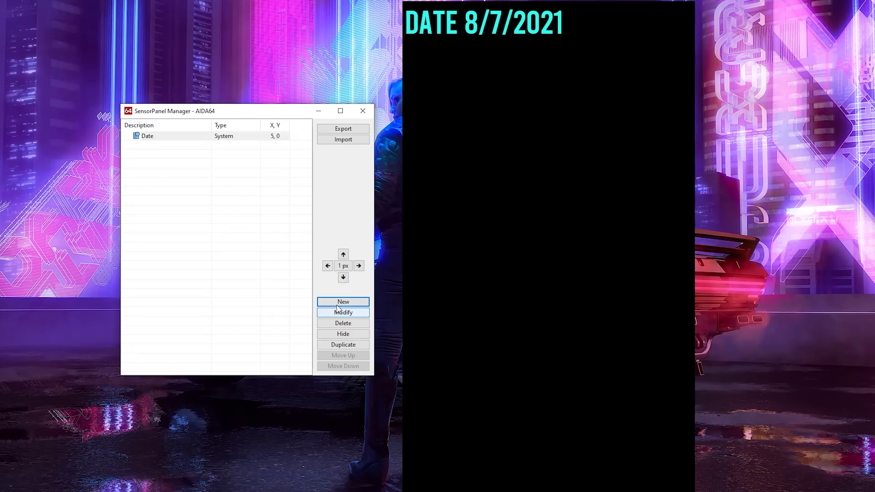
click(343, 302)
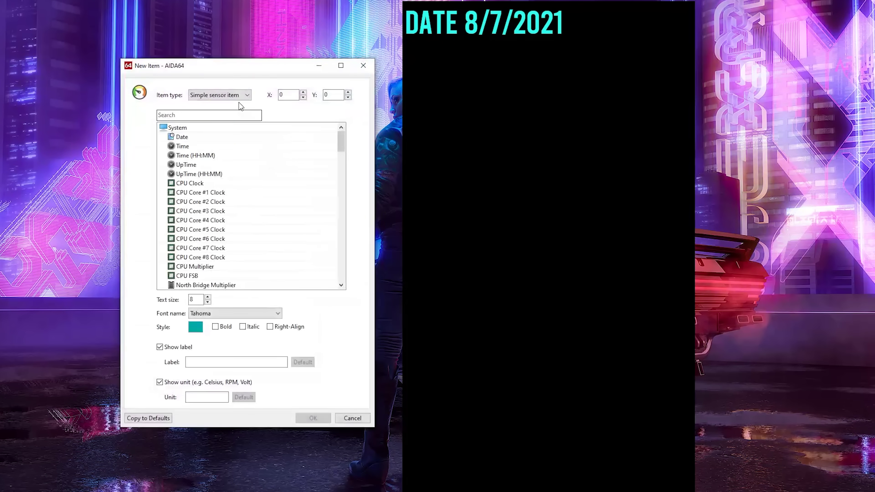
scroll(249, 194, down, 3)
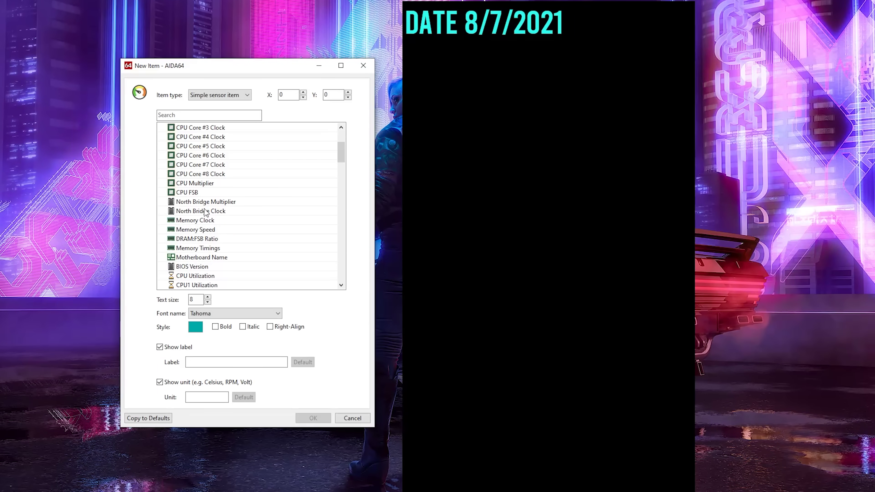
click(195, 275)
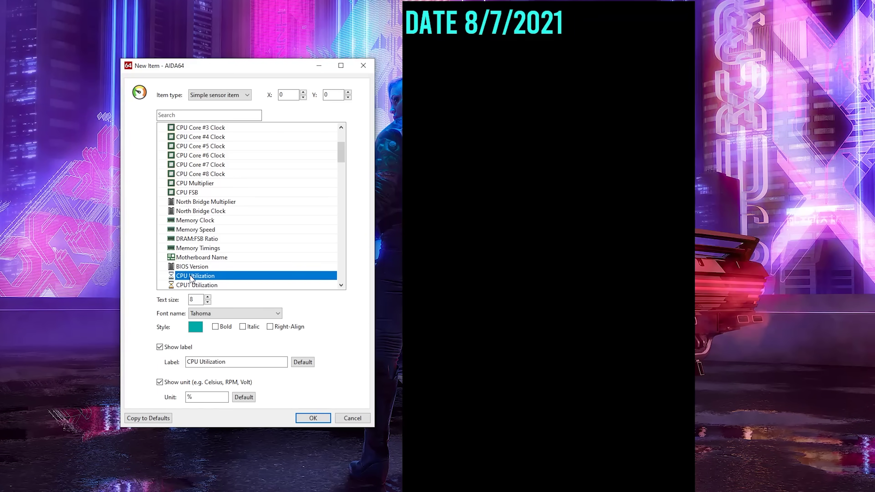
Set the CPU Utilization item's text color to blue, RGB 1, 45, 220.
click(195, 326)
click(468, 136)
drag(468, 136, 488, 135)
click(529, 186)
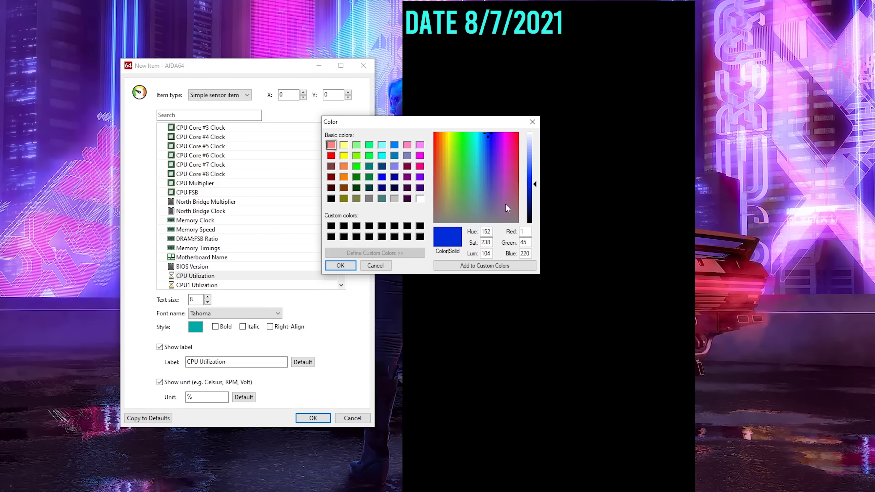
click(340, 265)
Set the CPU Utilization item's text size to 25 and place the item below the date at 29, 103.
double_click(195, 299)
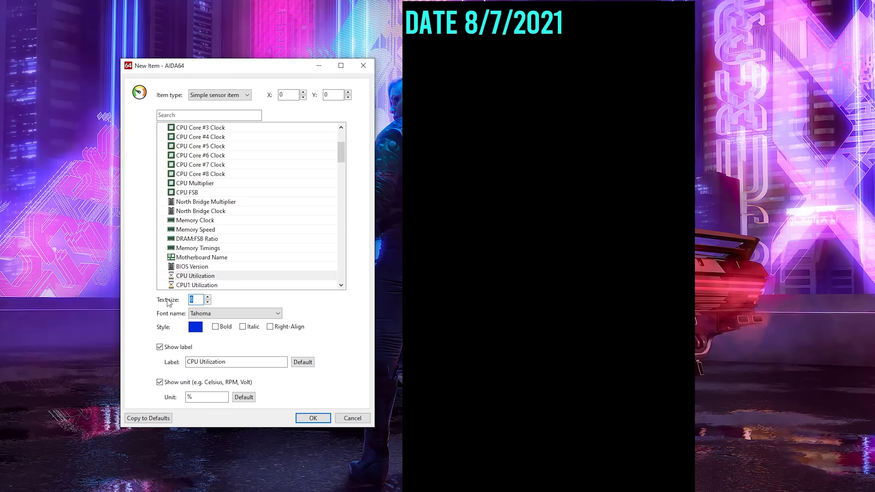
text(25)
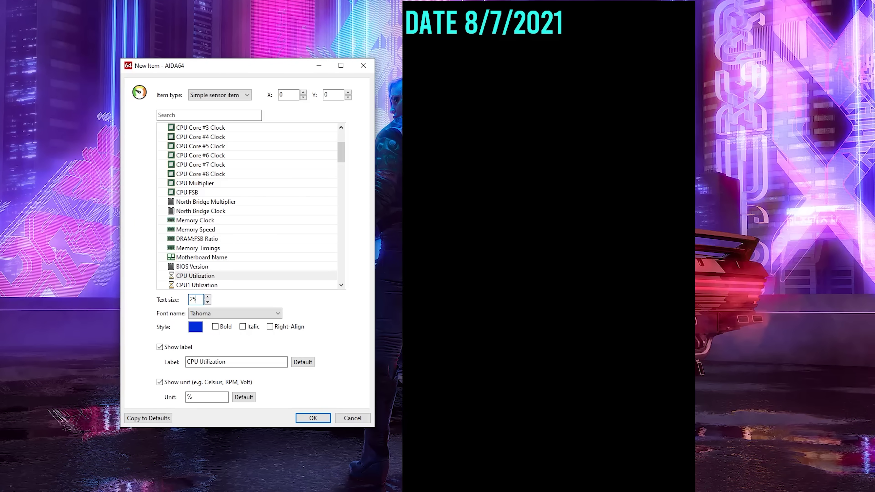
click(309, 418)
right_click(492, 14)
click(500, 17)
click(484, 64)
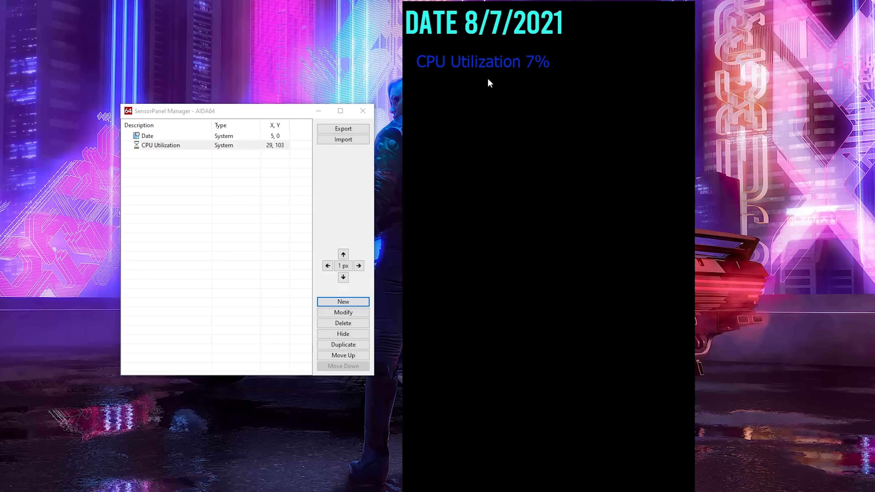
Clear the label text of the CPU Utilization item and apply the change.
right_click(496, 62)
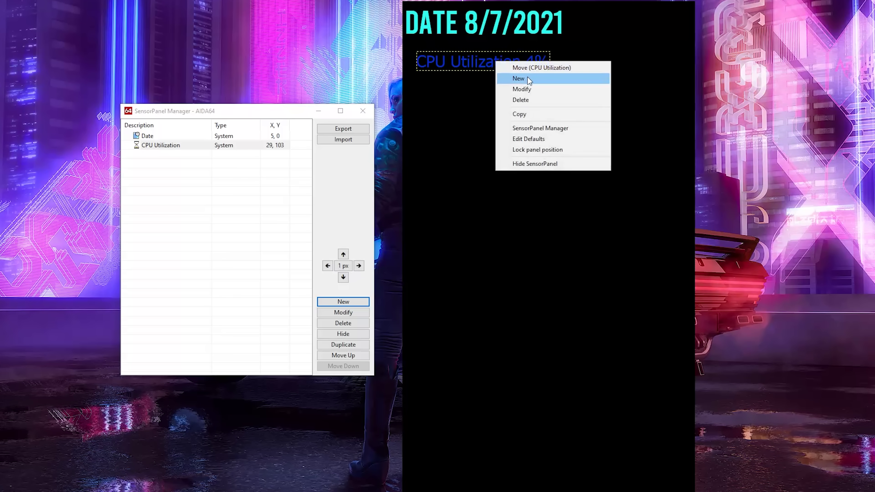
click(522, 90)
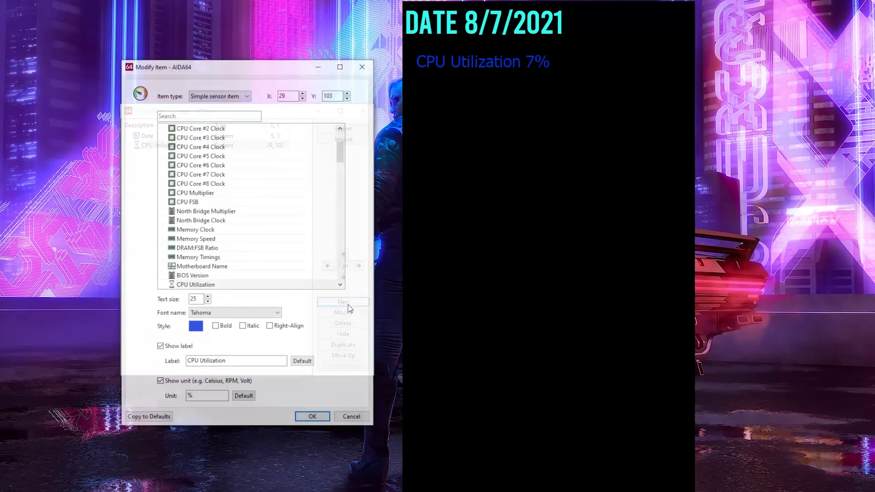
drag(234, 361, 186, 366)
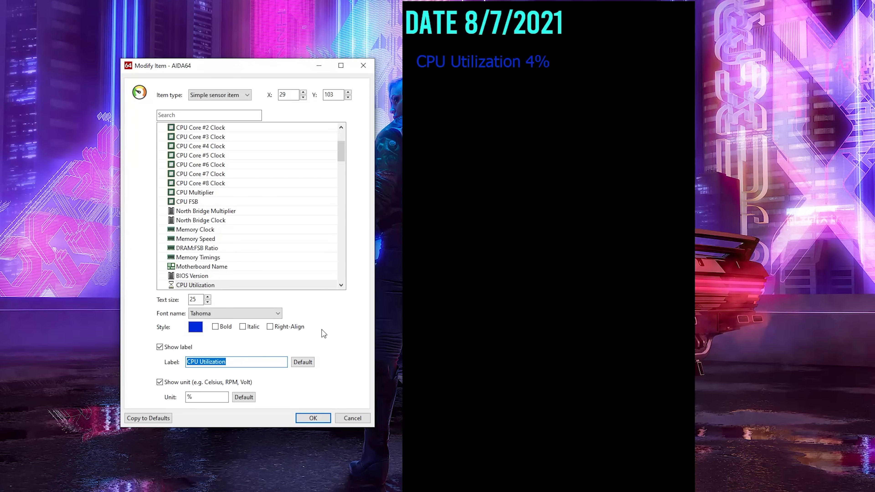
key(BackSpace)
click(313, 418)
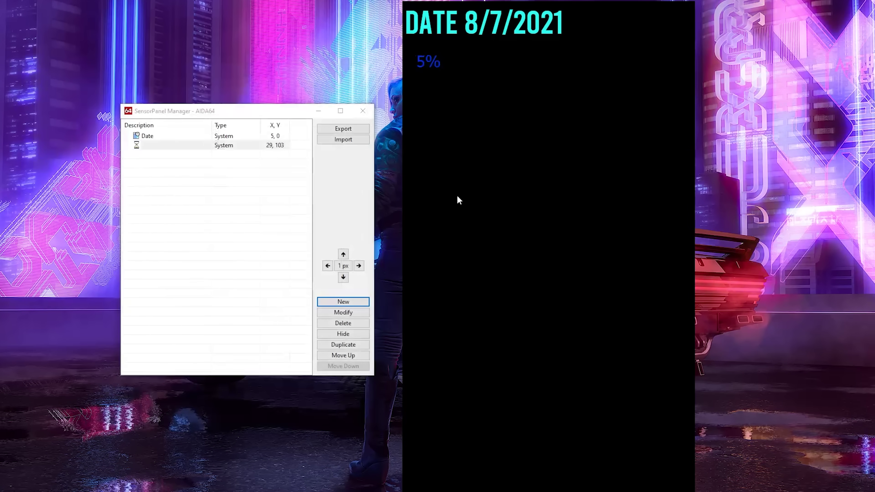
right_click(428, 61)
click(446, 87)
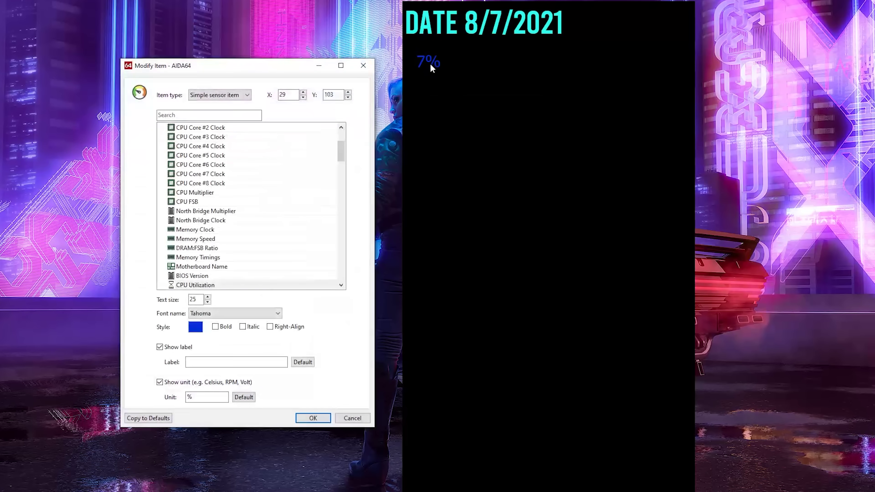
click(363, 65)
Move the CPU utilization percentage further down the panel to 76, 180.
right_click(427, 62)
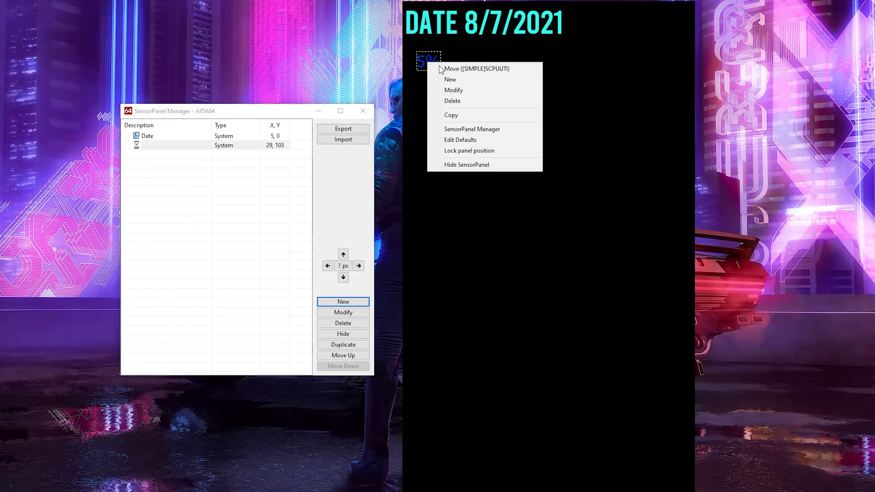
click(450, 69)
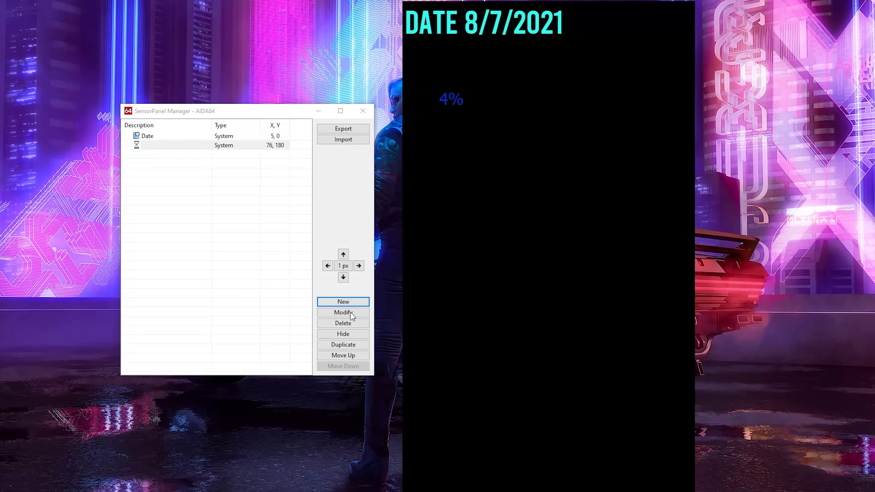
Start a new panel item and set its type to Static label.
click(343, 302)
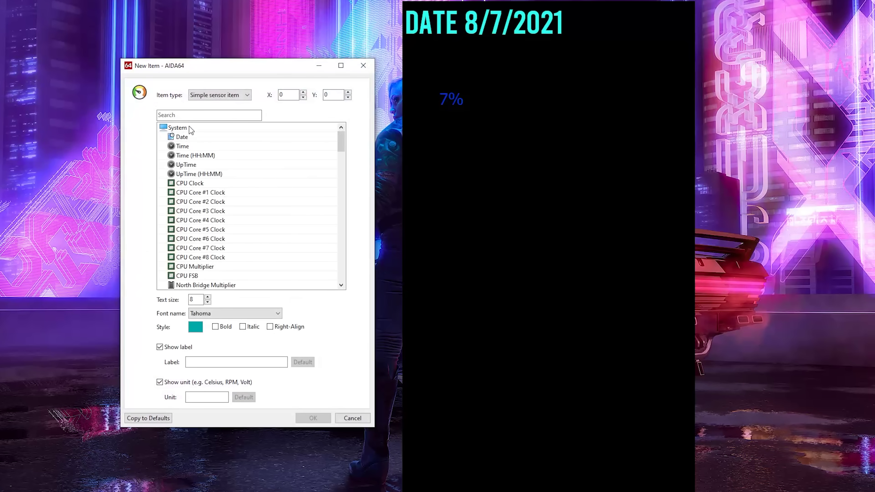
click(222, 95)
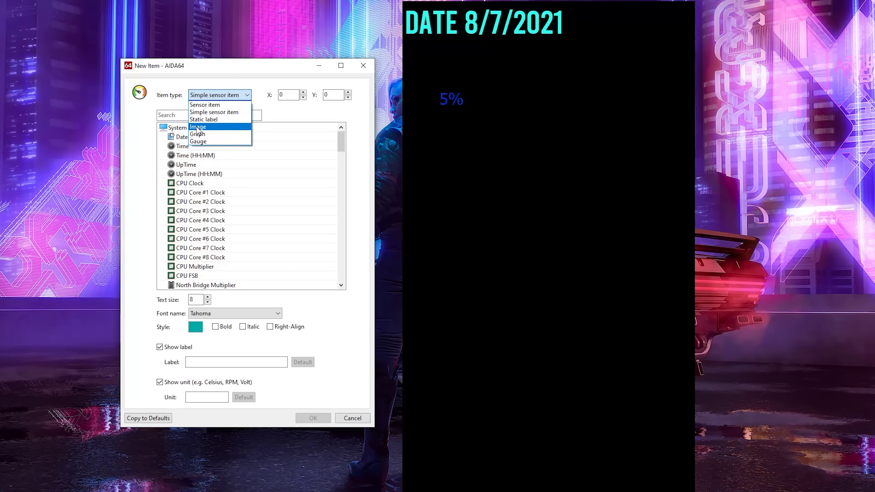
click(205, 128)
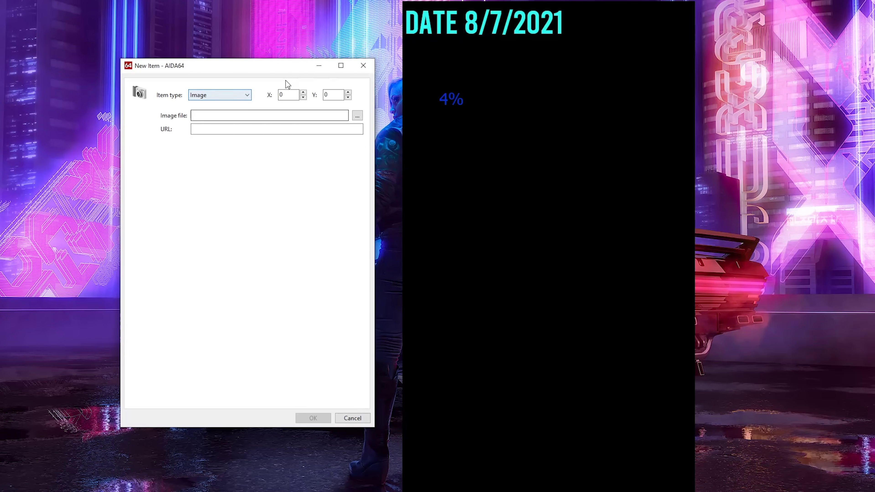
click(214, 96)
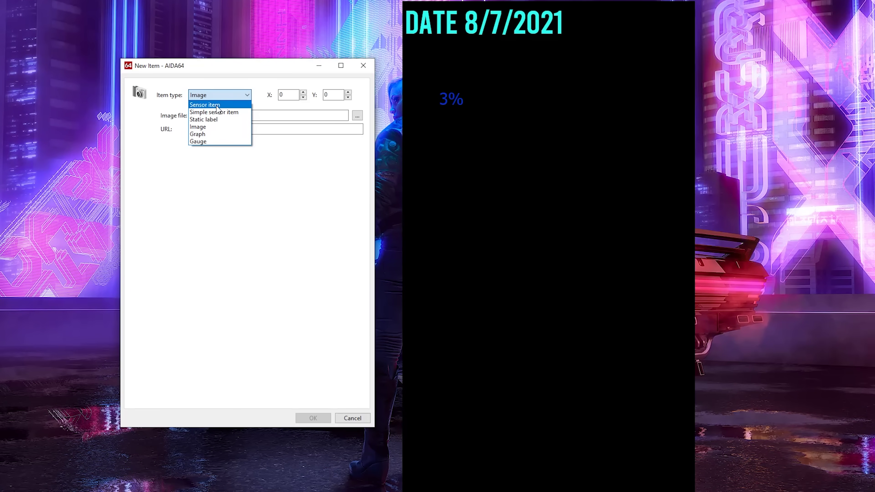
click(207, 119)
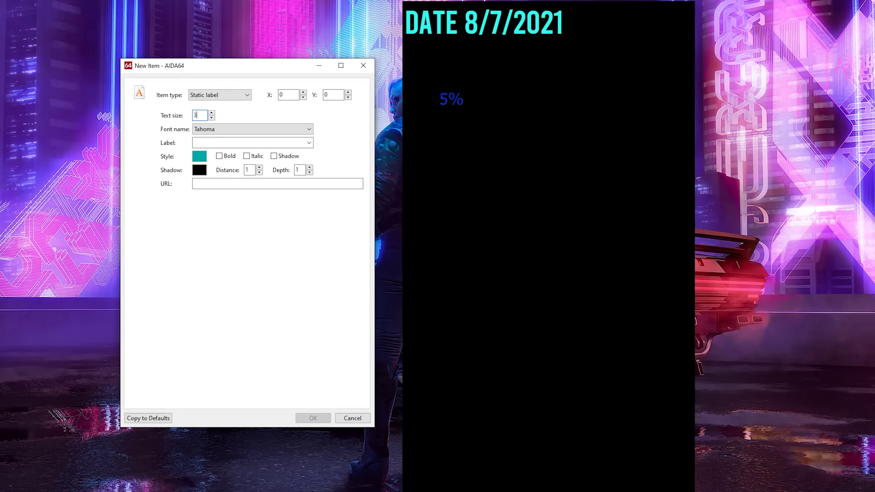
Give the static label a text size of 30, the Bebas font and the text CPU, and add it to the panel.
text(30)
click(213, 129)
scroll(213, 207, up, 20)
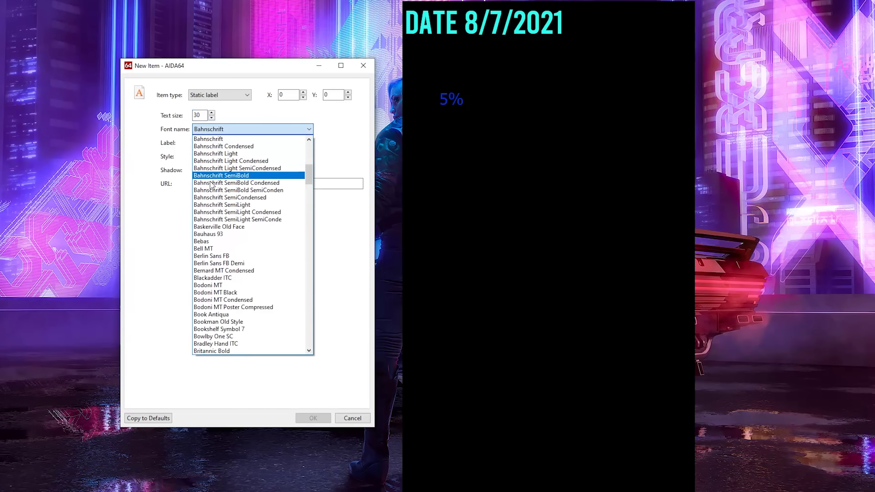
click(206, 242)
click(209, 142)
text(CPU)
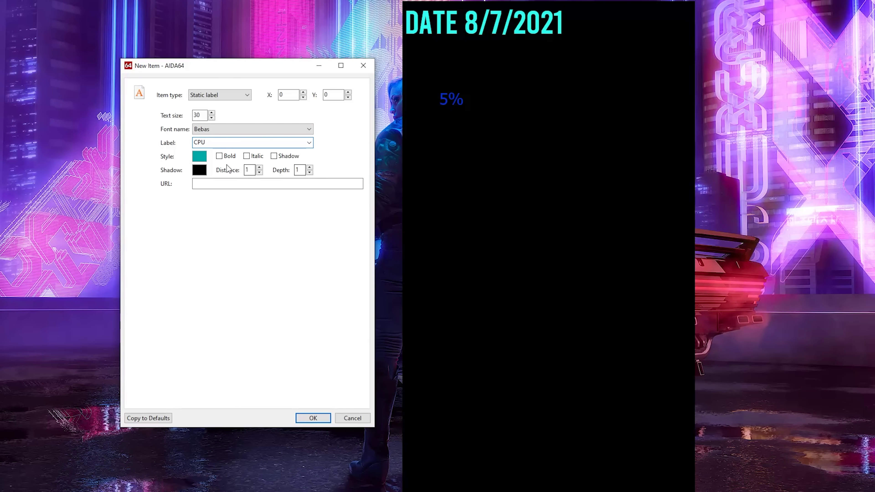
click(312, 417)
Move the CPU static label below the date to 7, 124.
right_click(421, 15)
drag(413, 15, 418, 74)
right_click(427, 109)
click(439, 112)
Move the CPU utilization percentage directly beside the CPU label, to 67, 130.
right_click(447, 98)
click(474, 103)
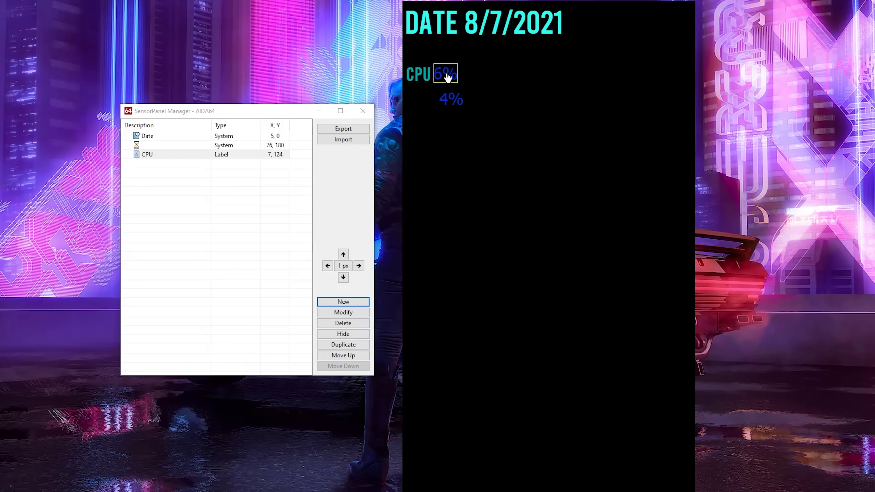
click(446, 74)
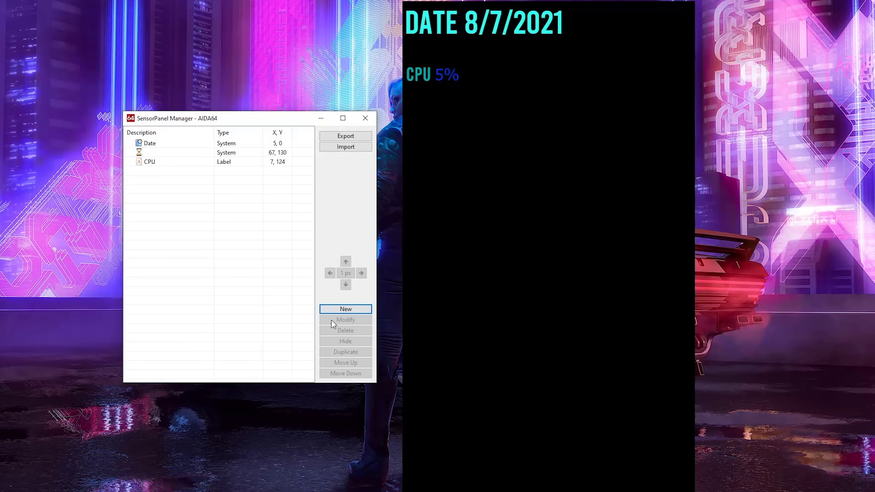
Start a new simple sensor item and choose CPU under Temperatures as its source.
click(327, 310)
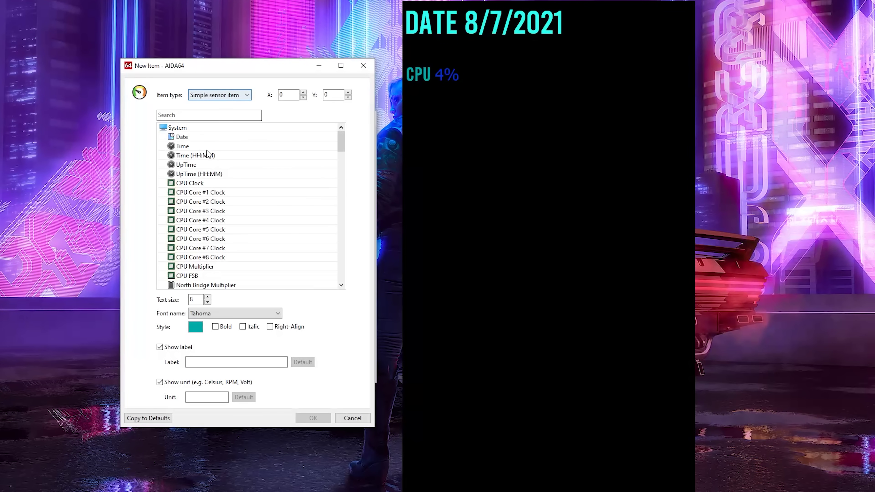
click(192, 116)
scroll(221, 218, down, 15)
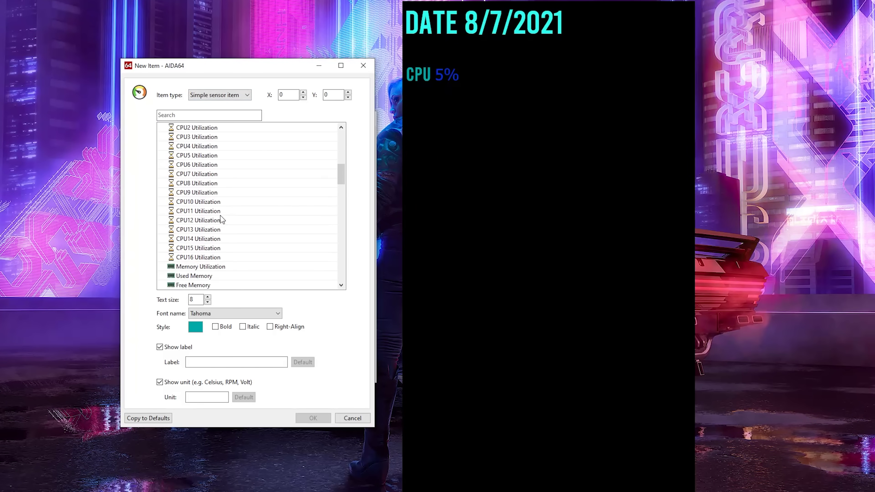
scroll(222, 219, down, 10)
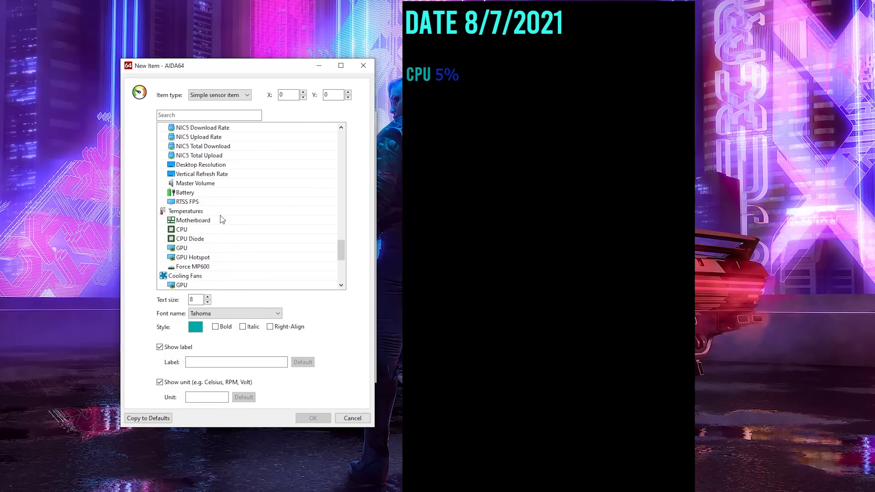
scroll(214, 224, down, 2)
scroll(203, 198, up, 1)
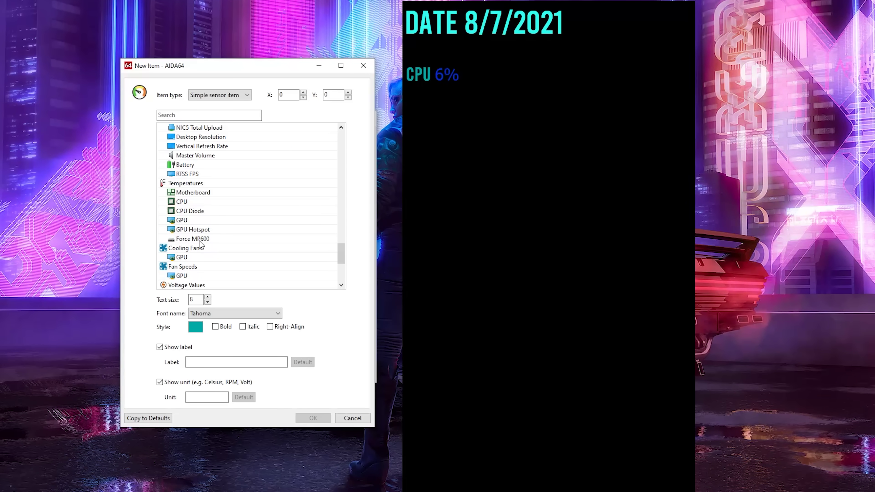
click(186, 238)
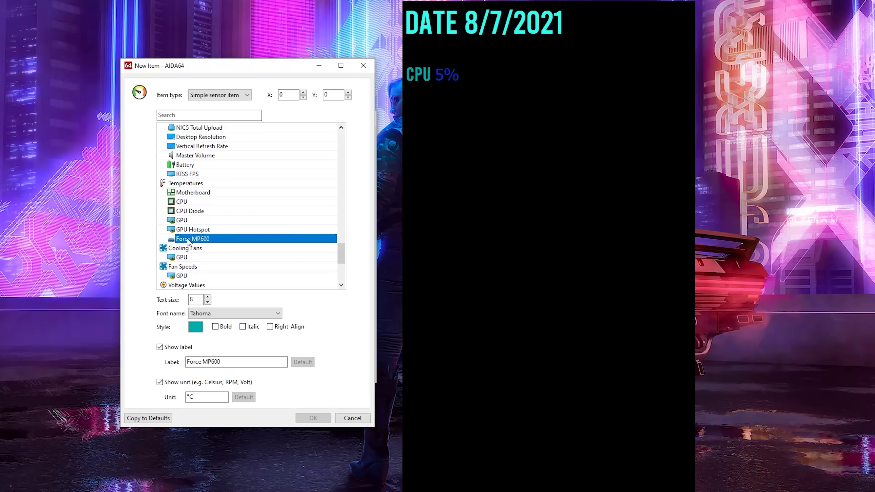
click(183, 202)
Set the CPU temperature item's text size to 25 and font to Bebas, and add it to the panel.
key(Tab)
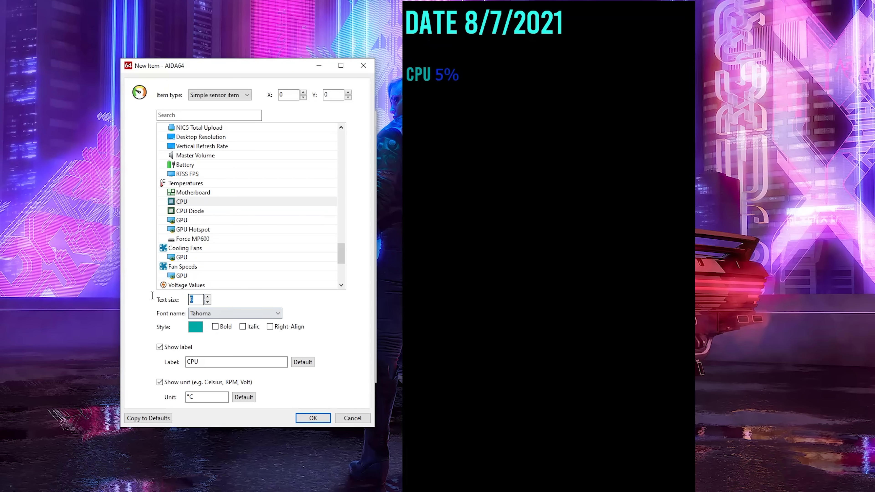
text(25)
click(225, 313)
click(210, 210)
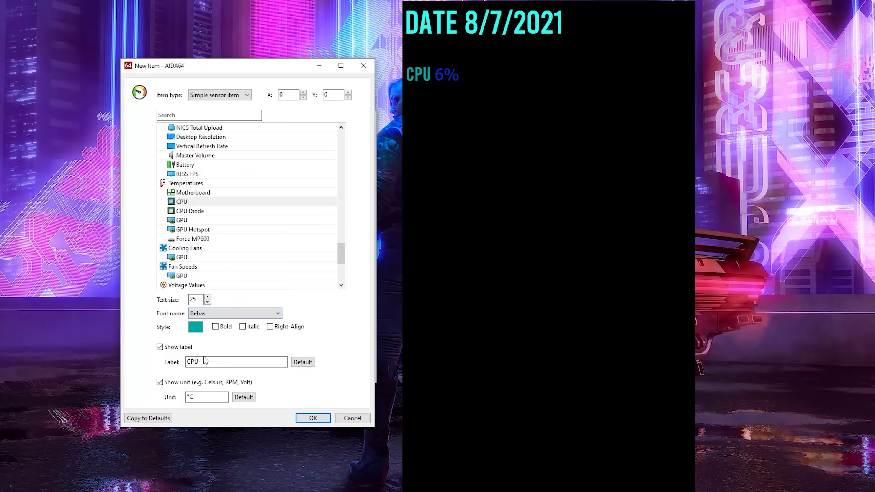
click(312, 417)
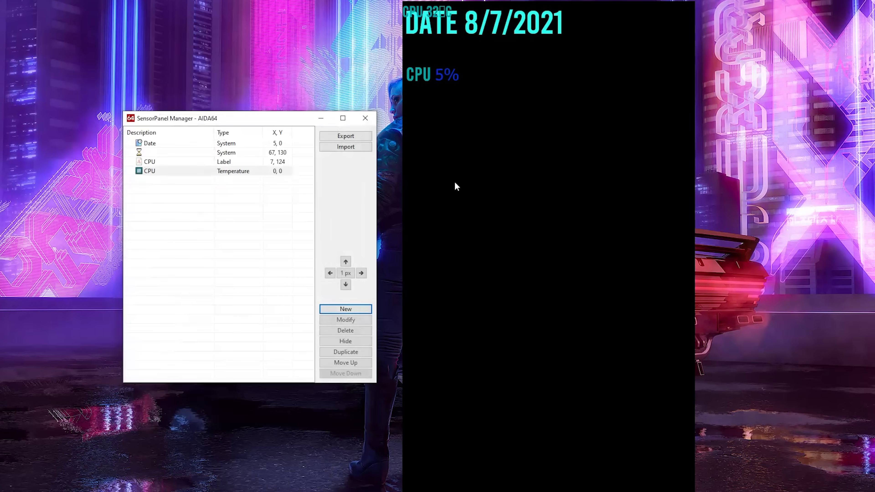
Move the CPU temperature item below the CPU label to 11, 176 and shift it to 2, 179.
right_click(433, 16)
click(448, 18)
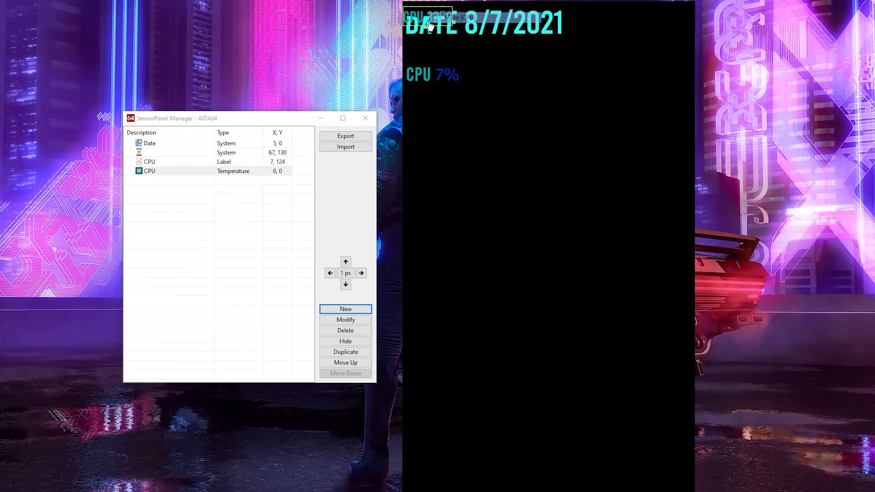
click(432, 98)
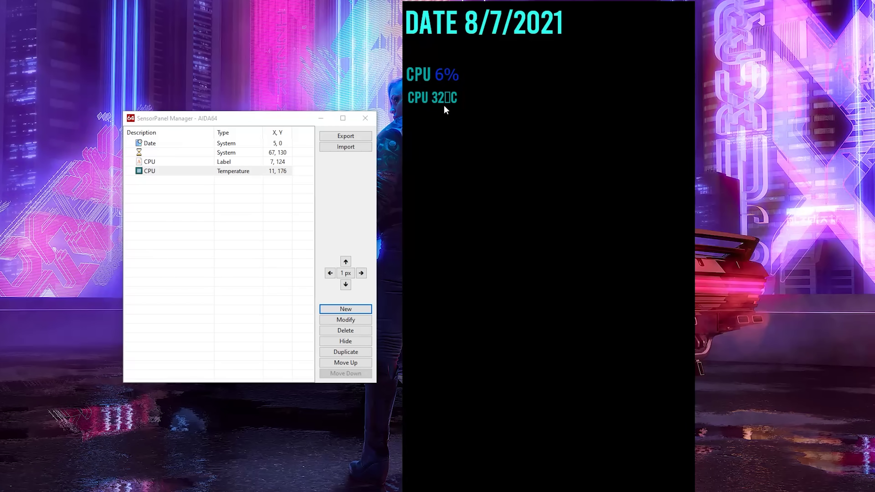
right_click(442, 98)
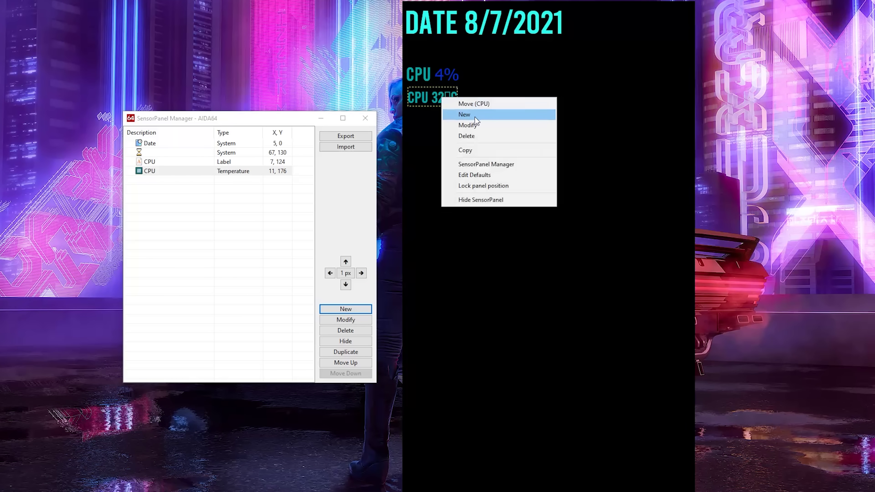
click(478, 104)
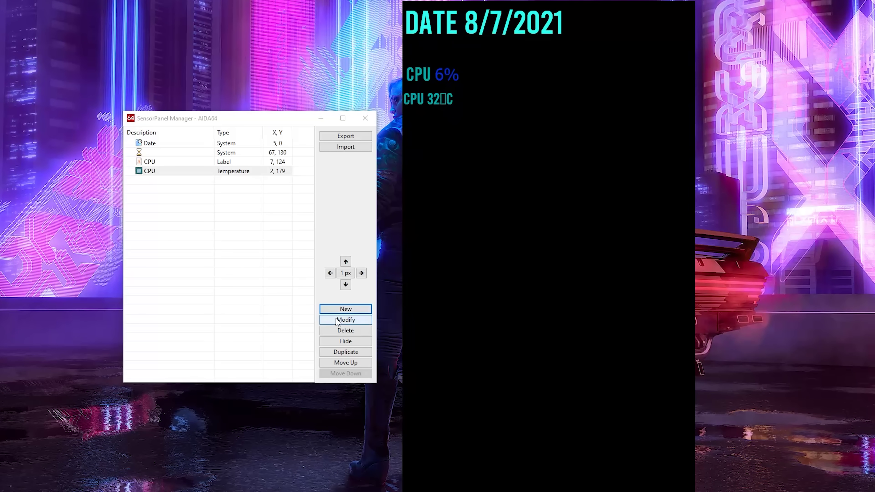
Change the CPU temperature item's font to one that supports the degree symbol and reposition the item at 17, 207.
click(346, 320)
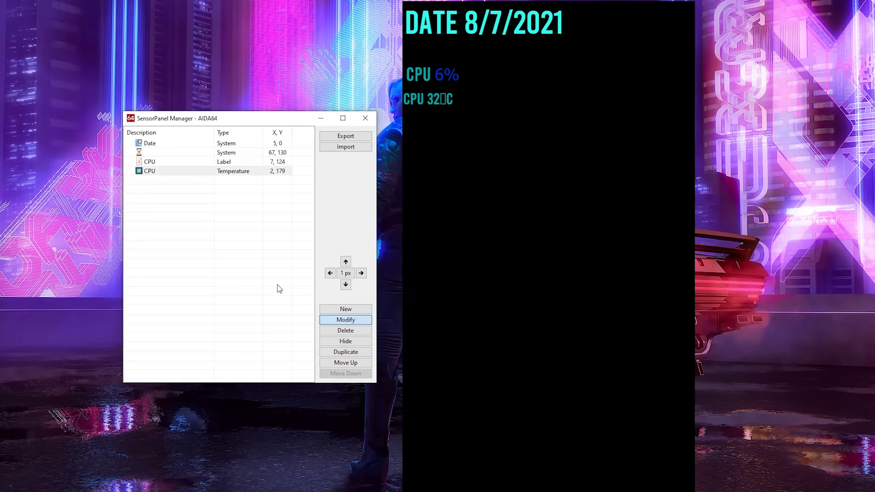
key(Return)
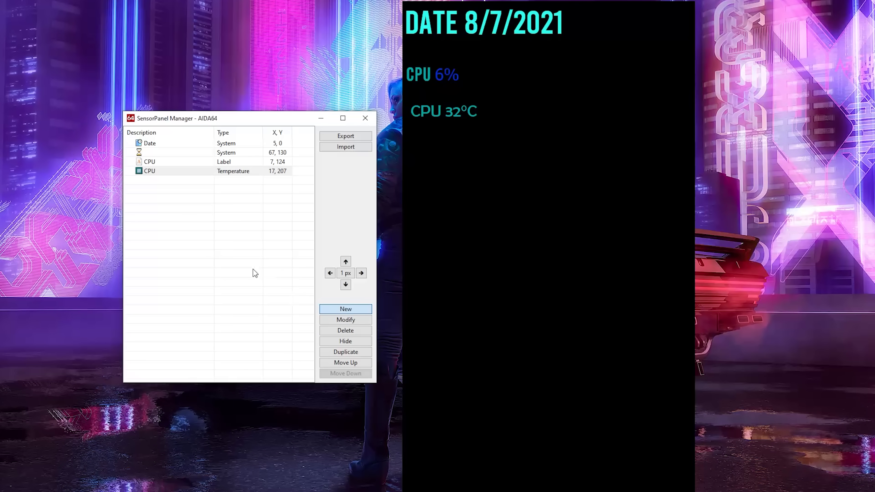
Search the sensors for "gpu" and add GPU Hotspot under Temperatures to the panel as a new simple sensor item.
double_click(245, 267)
click(201, 115)
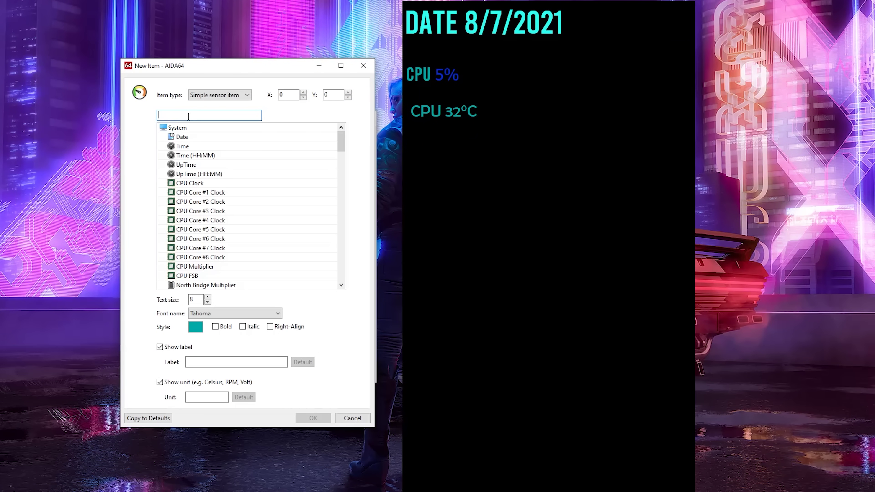
text(gpu)
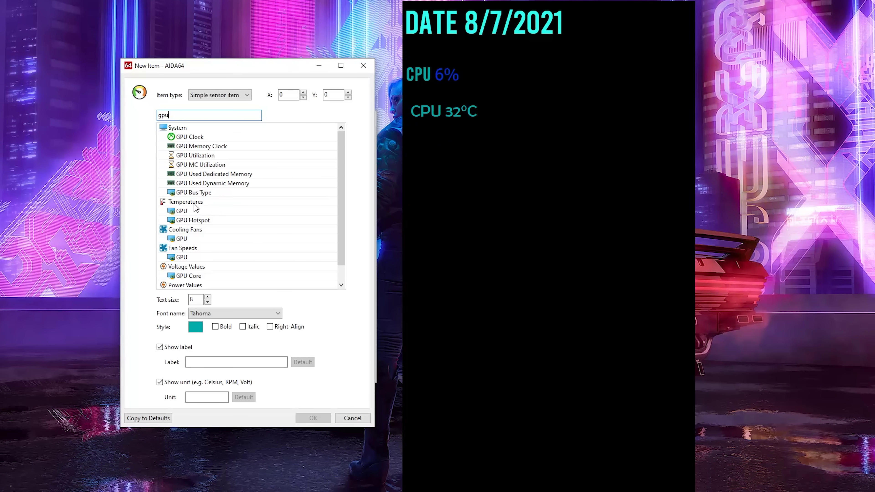
click(183, 211)
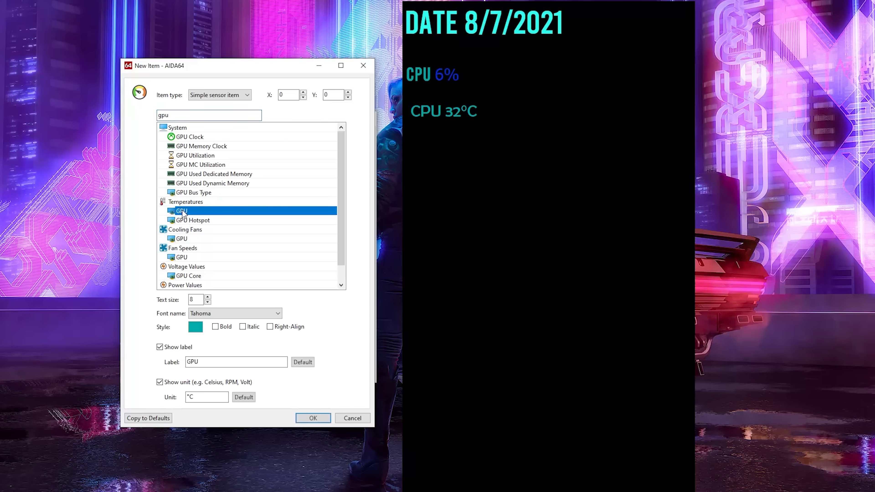
click(198, 220)
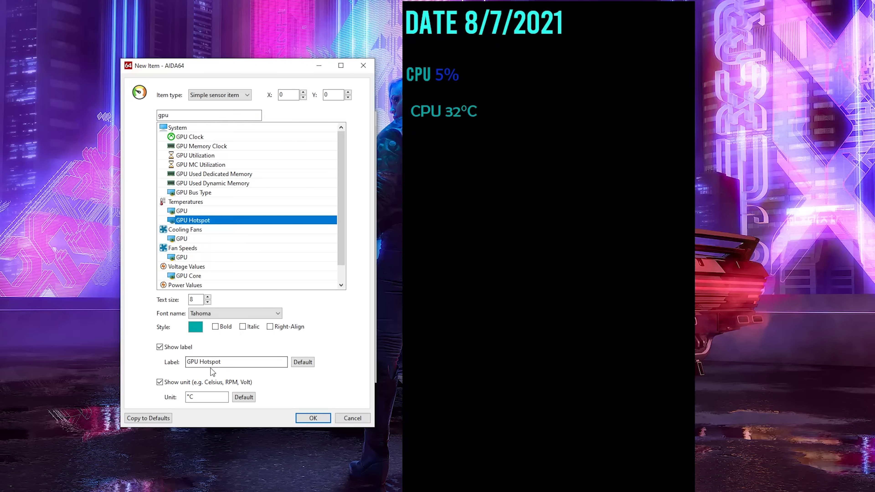
key(Return)
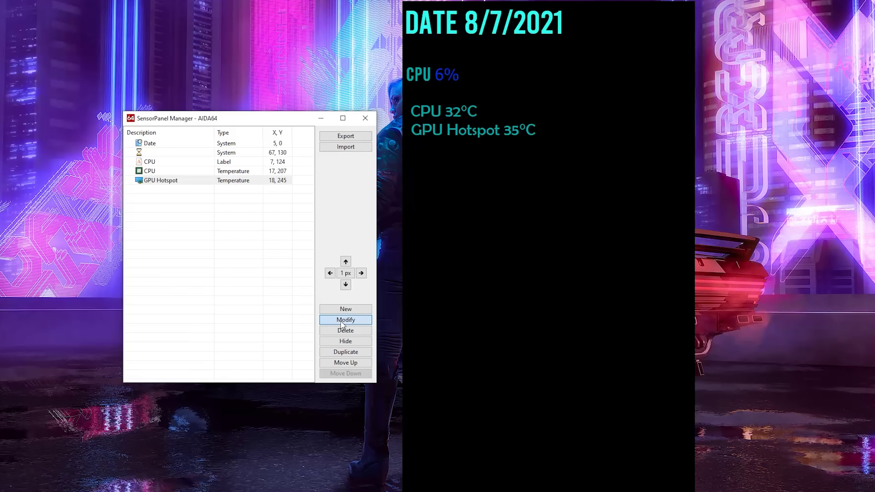
Shorten the label of the GPU Hotspot temperature item to GPU.
click(341, 321)
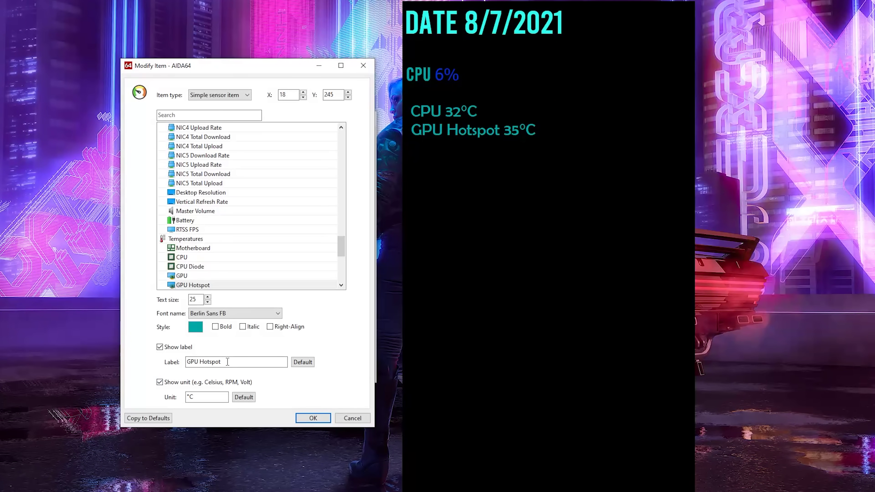
drag(228, 361, 199, 362)
key(BackSpace)
key(Return)
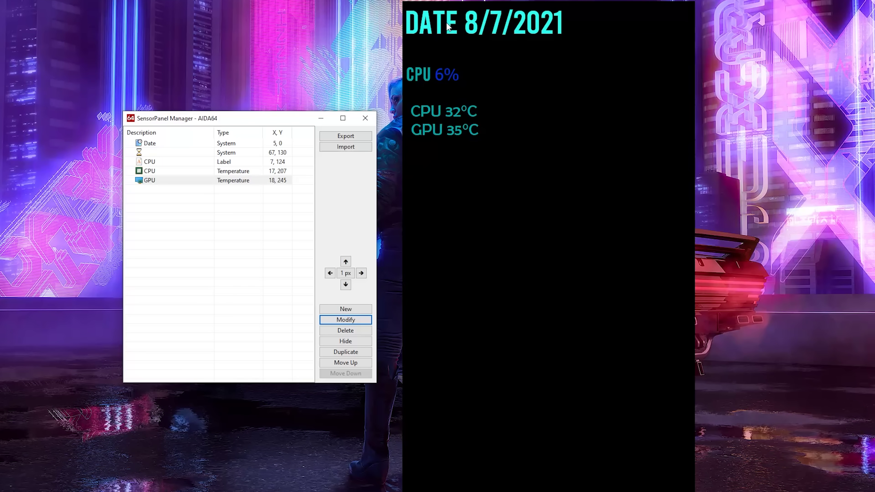
Start a new item of type Gauge and choose CPU Clock as its source.
click(327, 308)
scroll(218, 254, down, 5)
scroll(218, 255, down, 4)
drag(345, 186, 343, 138)
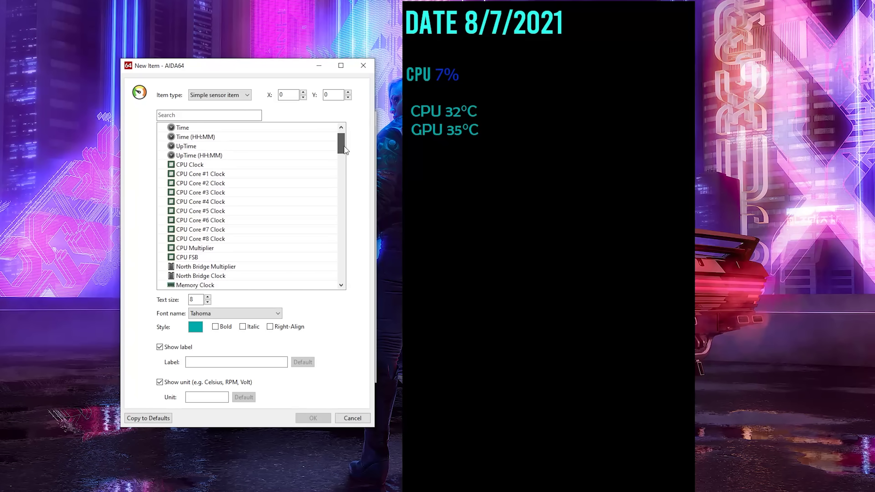
click(230, 95)
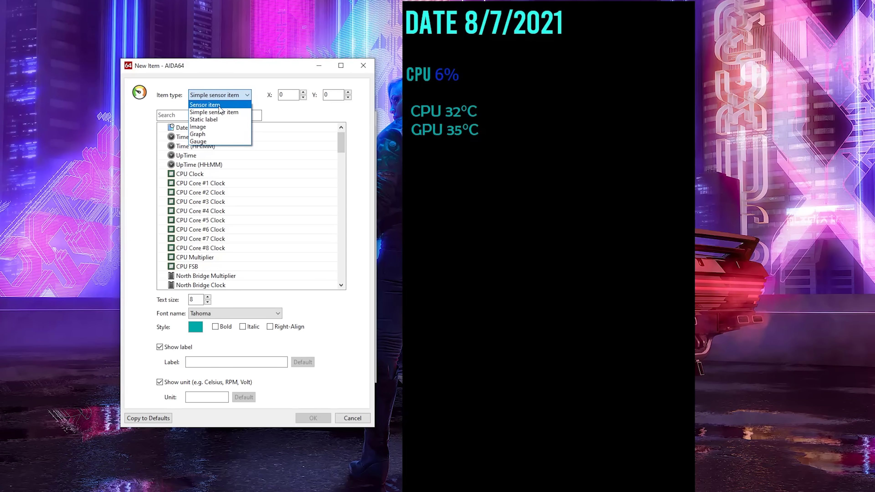
click(202, 142)
scroll(206, 229, down, 4)
scroll(196, 189, up, 4)
click(193, 147)
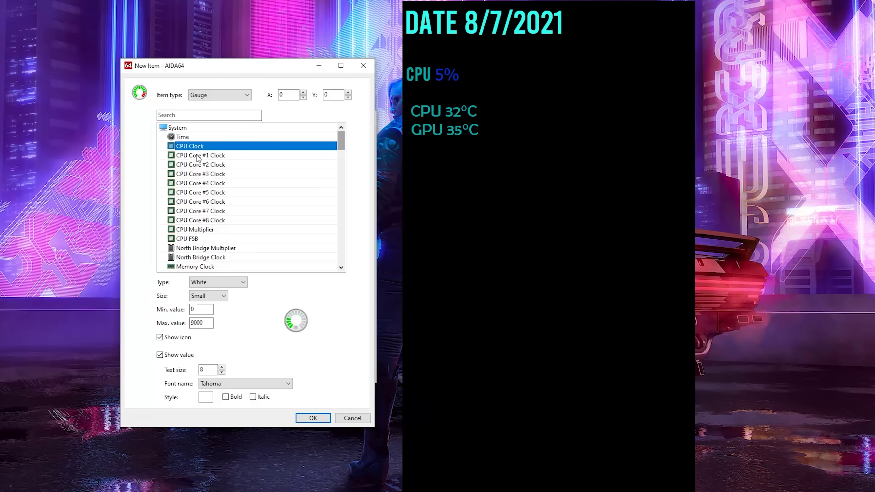
Set the CPU Clock gauge's size to Large and add it to the panel.
click(206, 295)
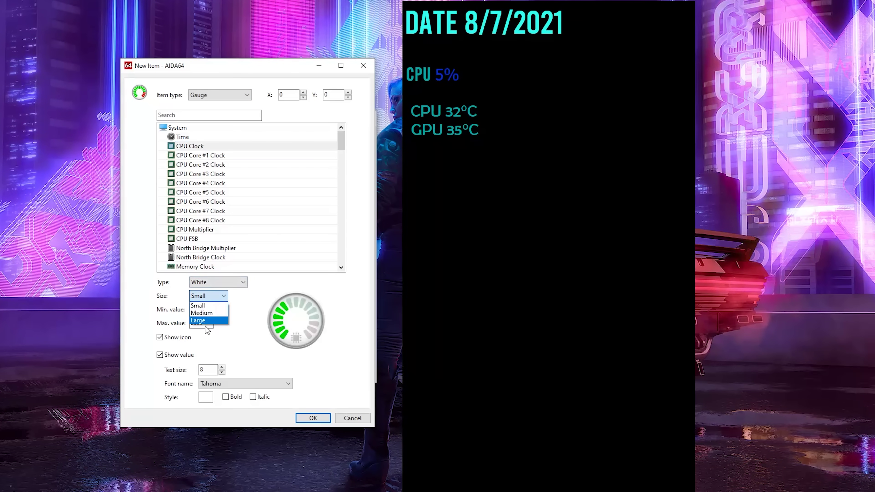
click(206, 321)
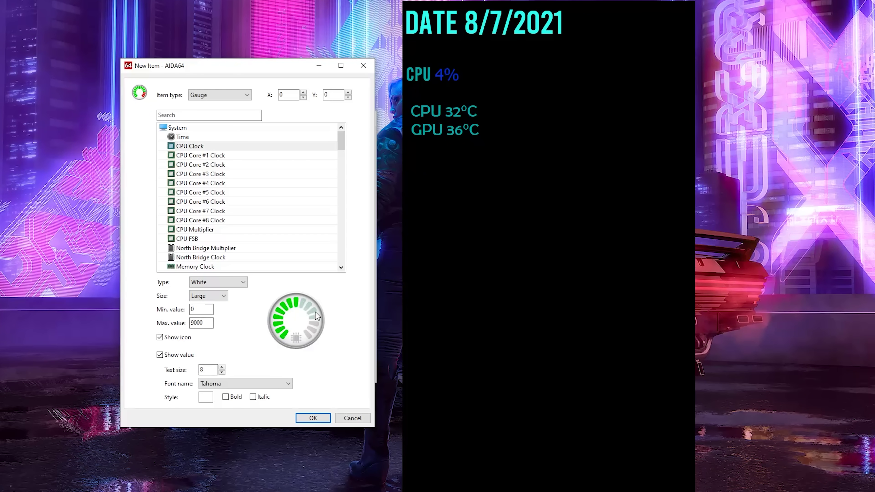
click(209, 370)
click(313, 417)
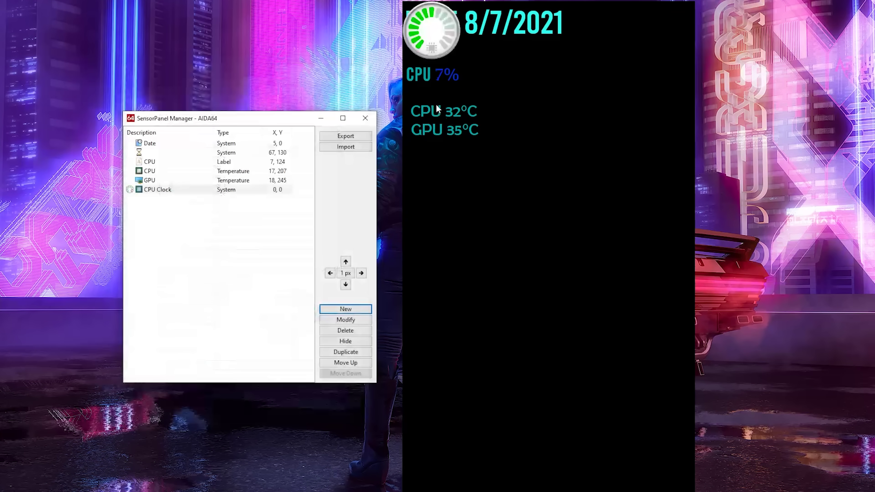
Move the CPU Clock gauge below the temperature items to 31, 306 and the GPU temperature item beside it to 176, 350.
right_click(443, 36)
drag(447, 14, 462, 159)
right_click(457, 131)
click(489, 138)
click(524, 189)
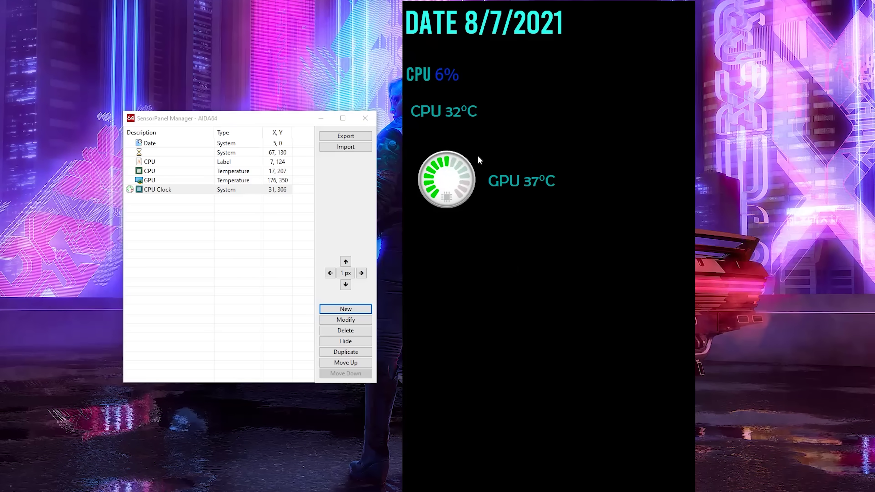